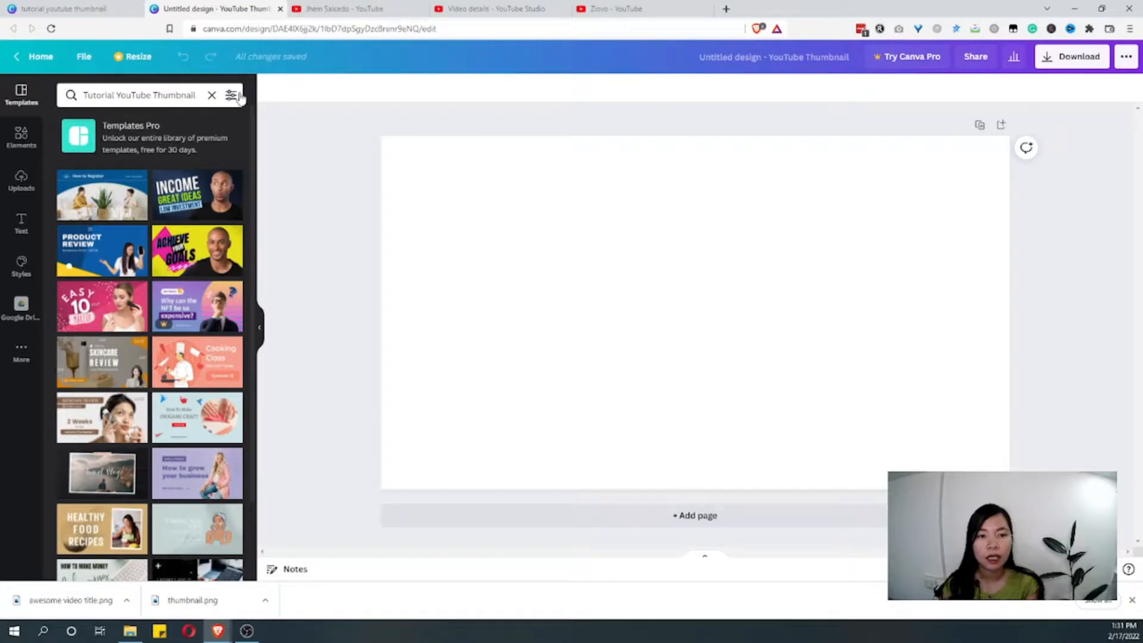
Search the template library for YouTube Thumbnails and create a blank YouTube Thumbnail design.
{"action": "left_click", "coordinate": [108, 10]}
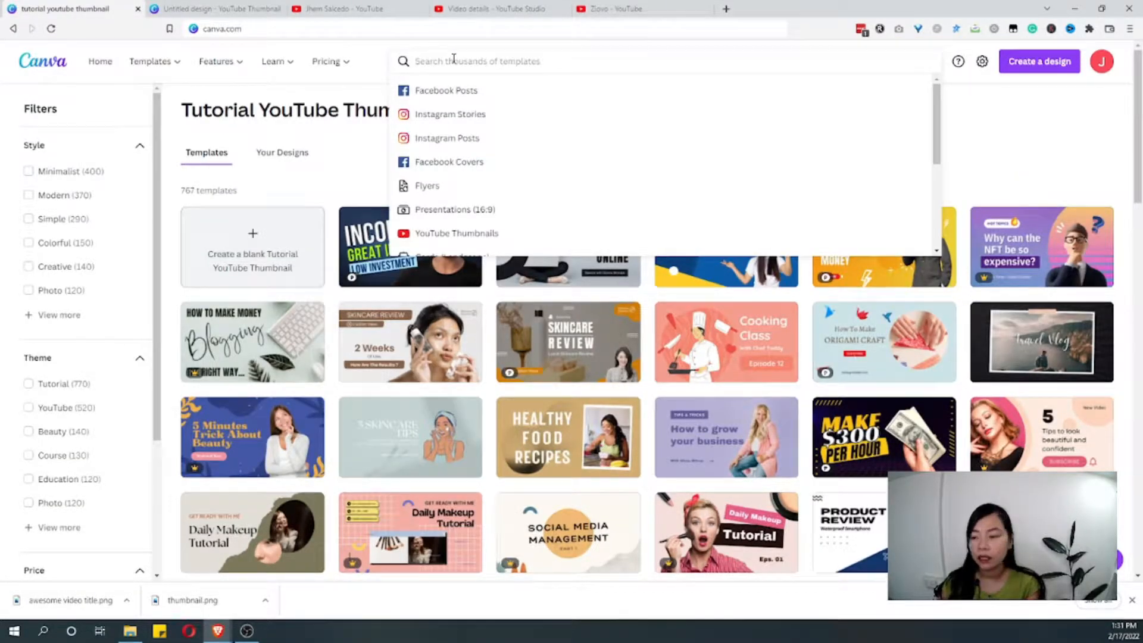
{"action": "type", "text": "youtubd"}
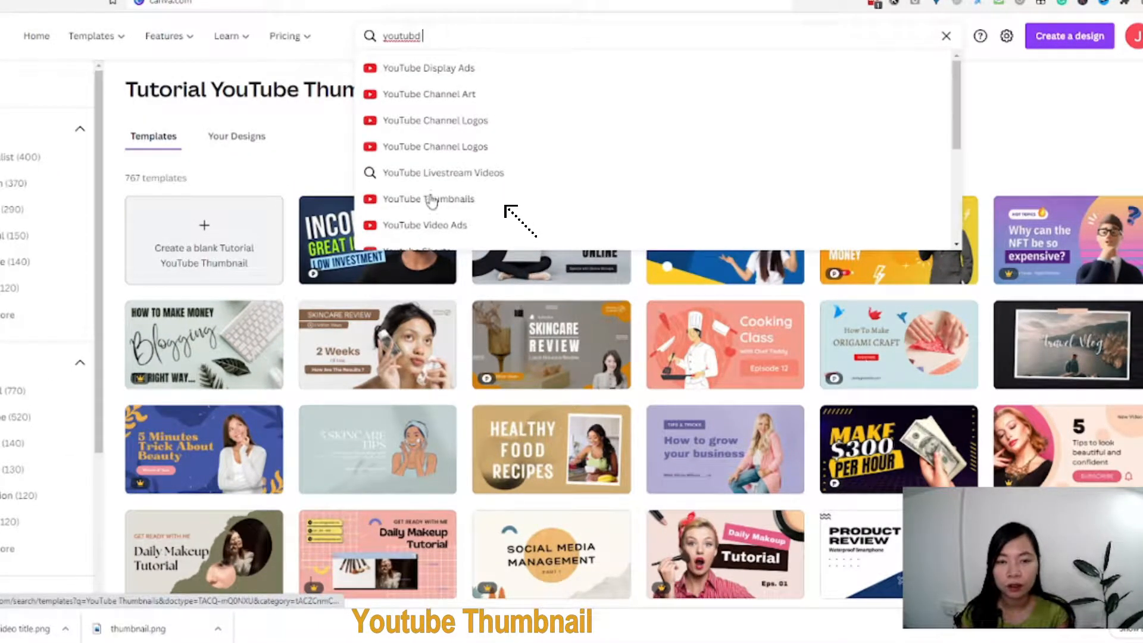
{"action": "left_click", "coordinate": [425, 199]}
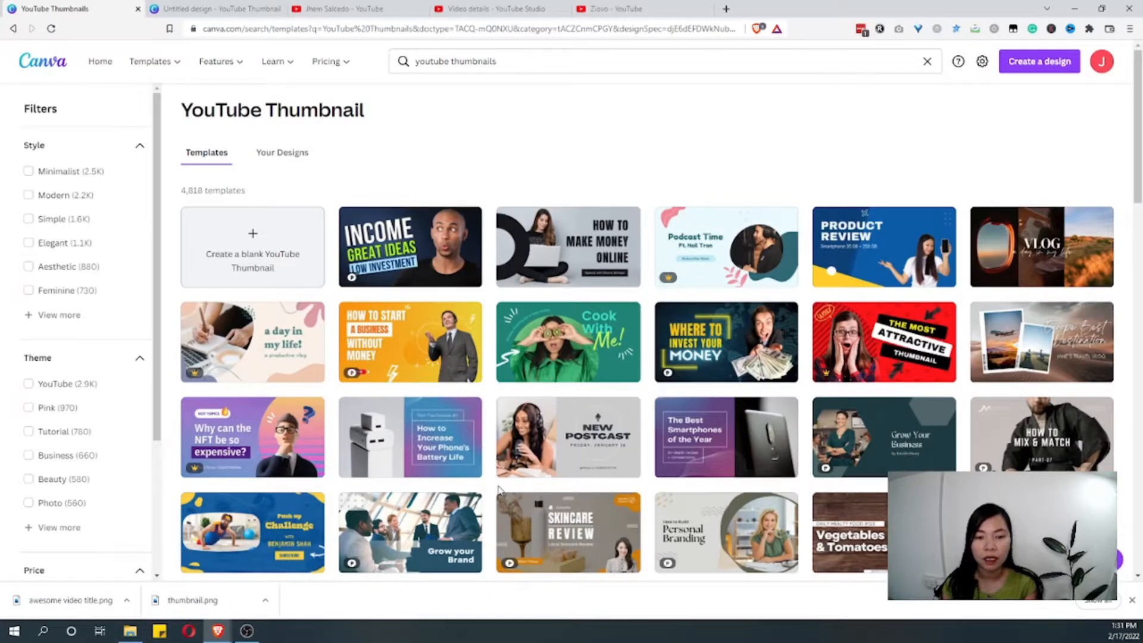
{"action": "scroll", "coordinate": [499, 491], "scroll_direction": "down", "scroll_amount": 4}
{"action": "scroll", "coordinate": [499, 491], "scroll_direction": "up", "scroll_amount": 4}
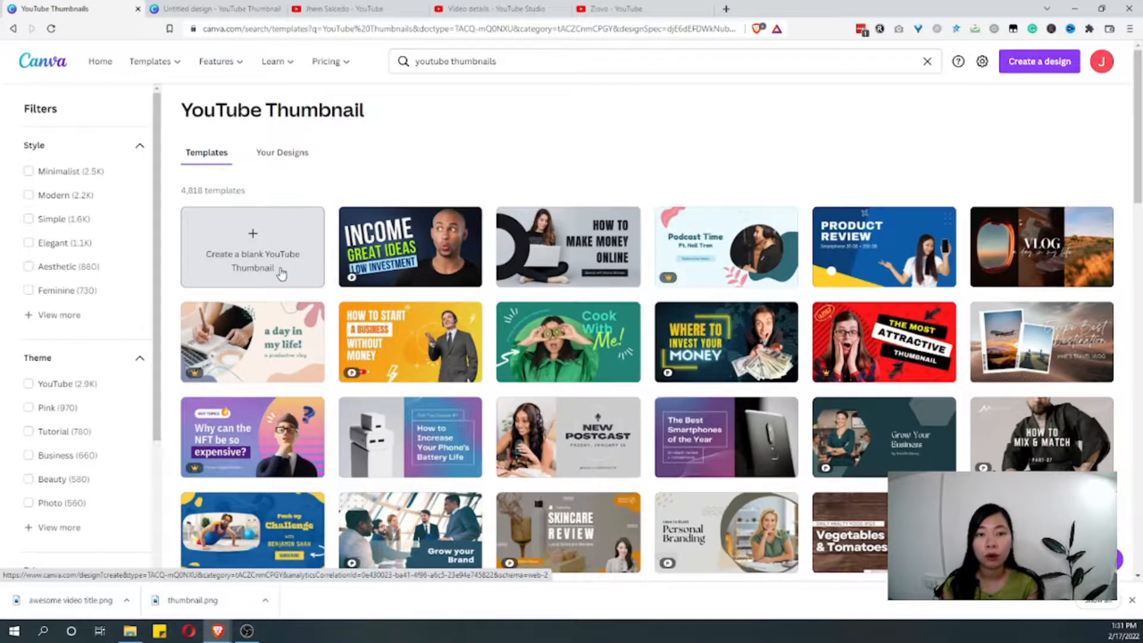
{"action": "left_click", "coordinate": [281, 273]}
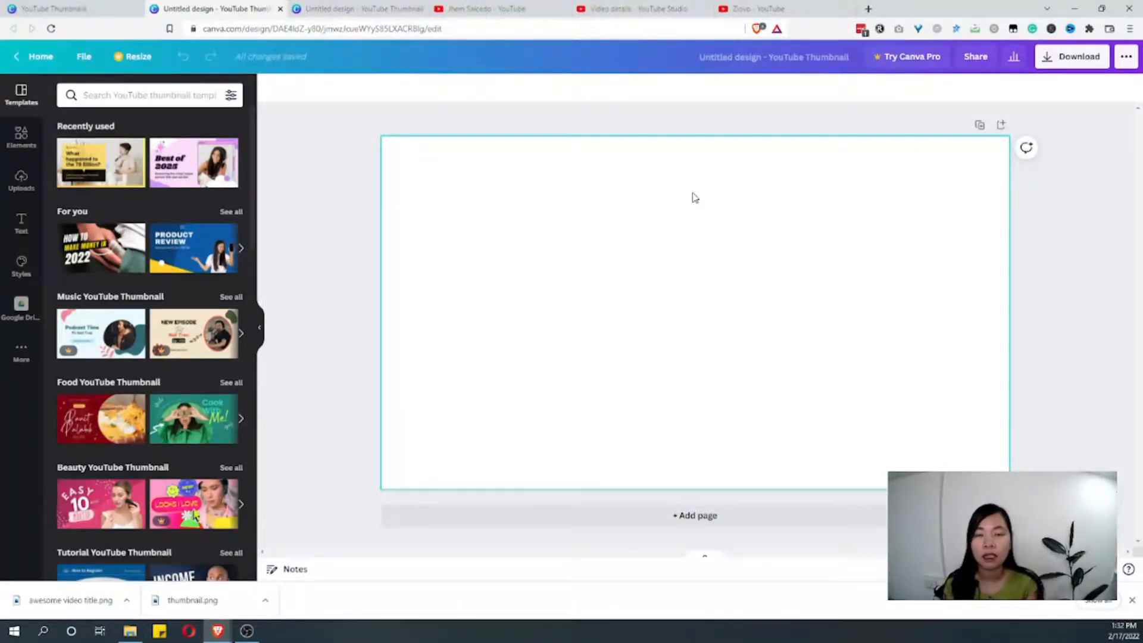
Switch to the Ziovo channel's videos on YouTube and examine the style of its thumbnails.
{"action": "left_click", "coordinate": [777, 9]}
{"action": "scroll", "coordinate": [489, 237], "scroll_direction": "up", "scroll_amount": 8}
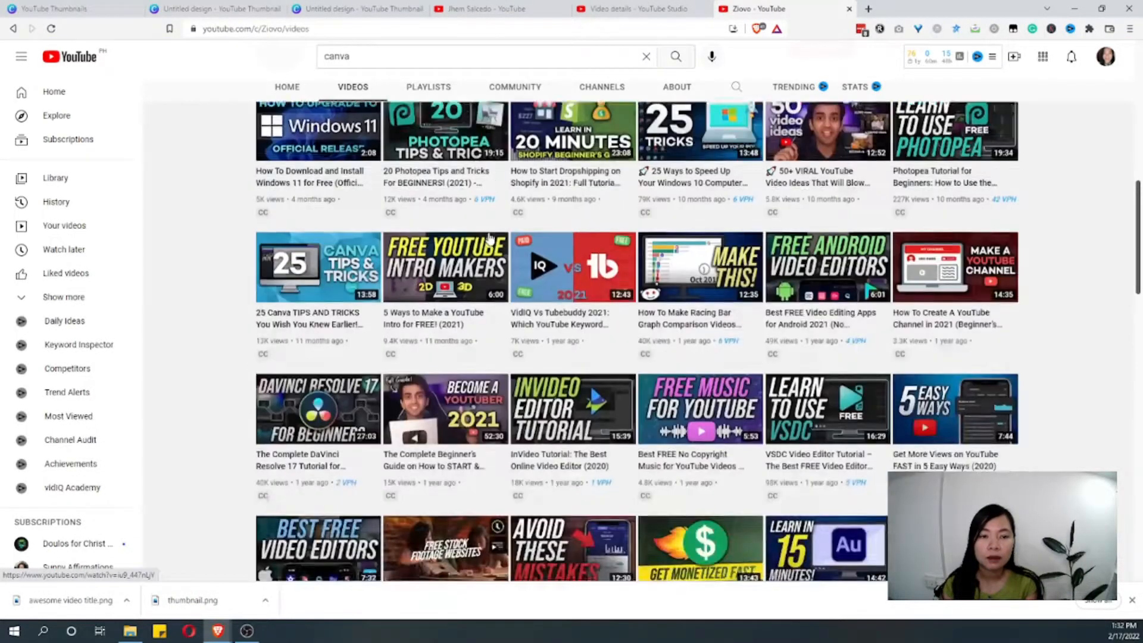
{"action": "scroll", "coordinate": [490, 237], "scroll_direction": "up", "scroll_amount": 5}
{"action": "scroll", "coordinate": [489, 238], "scroll_direction": "down", "scroll_amount": 3}
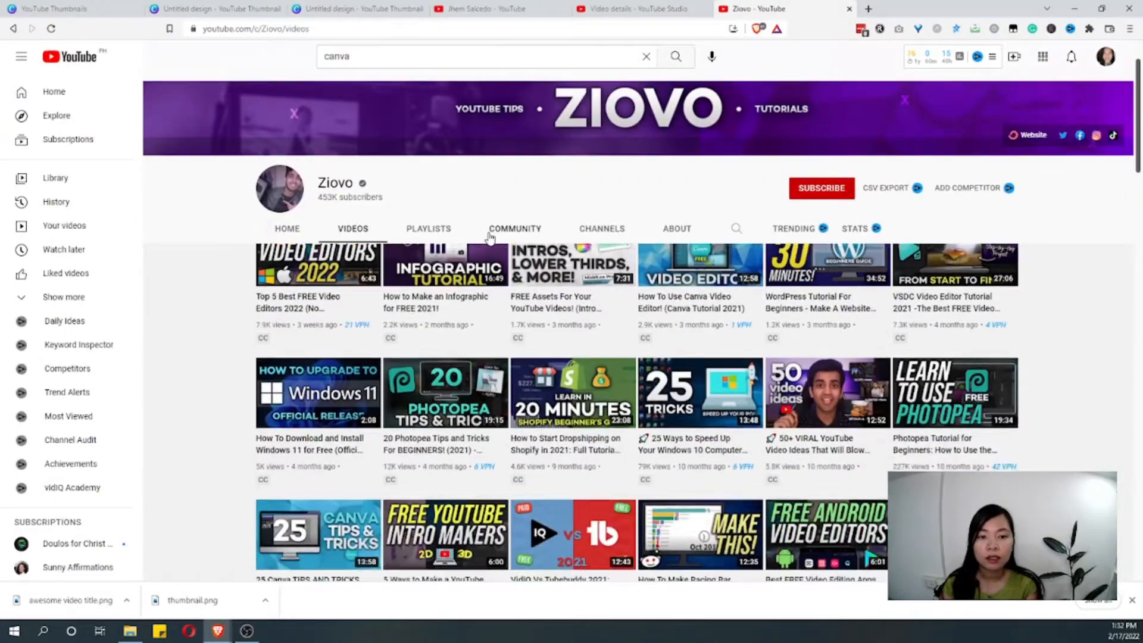
{"action": "scroll", "coordinate": [490, 238], "scroll_direction": "down", "scroll_amount": 2}
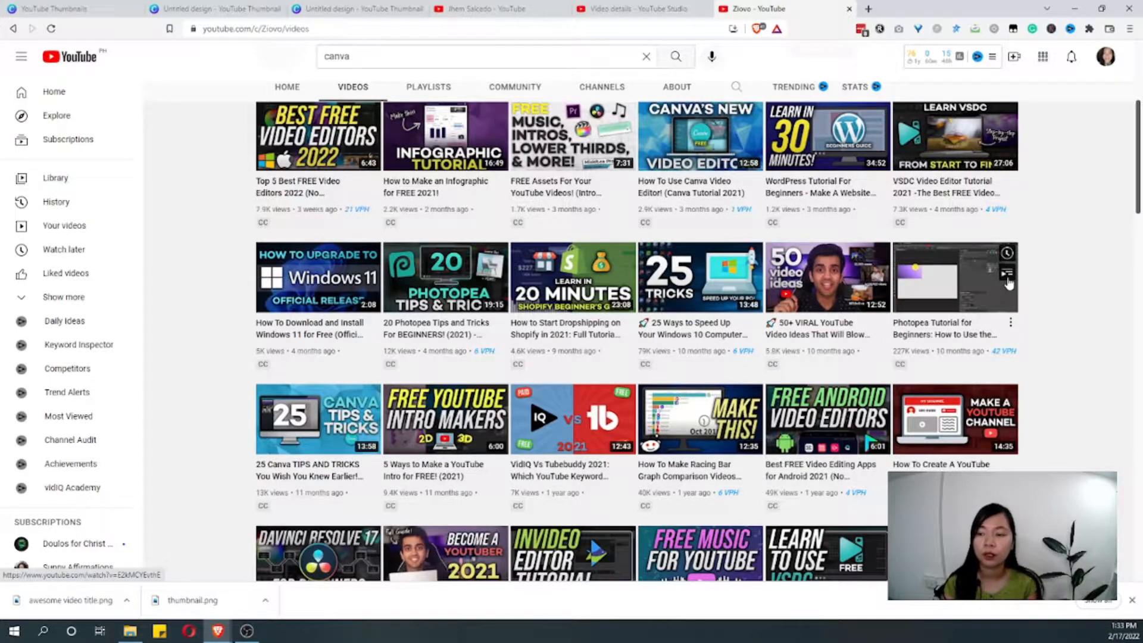
Return to the earlier blank YouTube Thumbnail design in Canva and place the uploaded headphones photo on the canvas.
{"action": "left_click", "coordinate": [339, 9]}
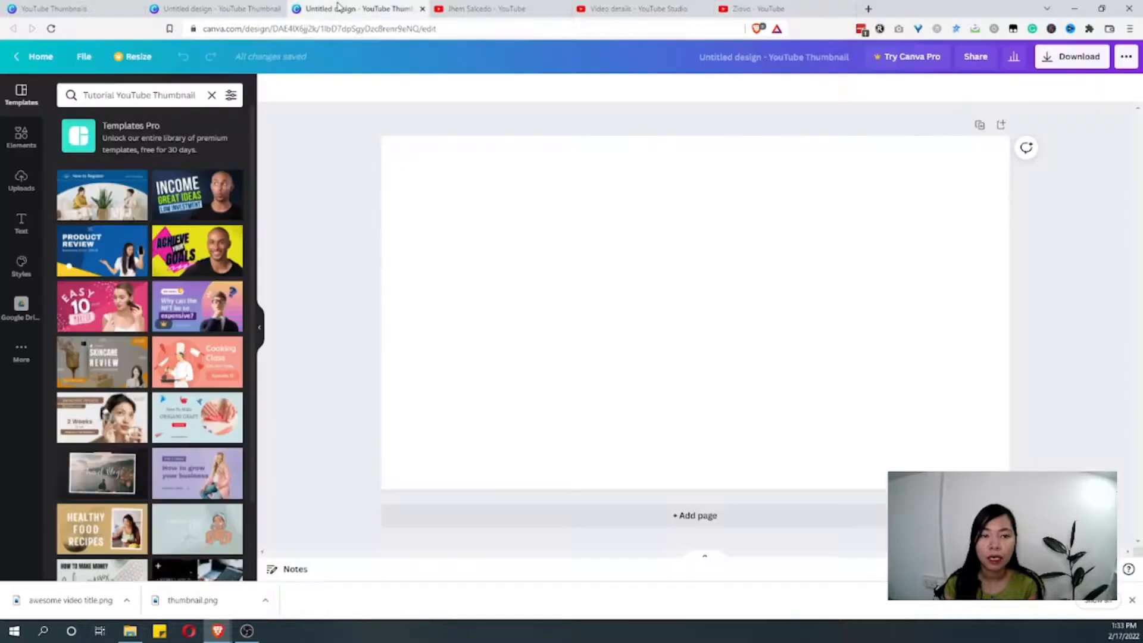
{"action": "left_click", "coordinate": [226, 13]}
{"action": "left_click", "coordinate": [345, 8]}
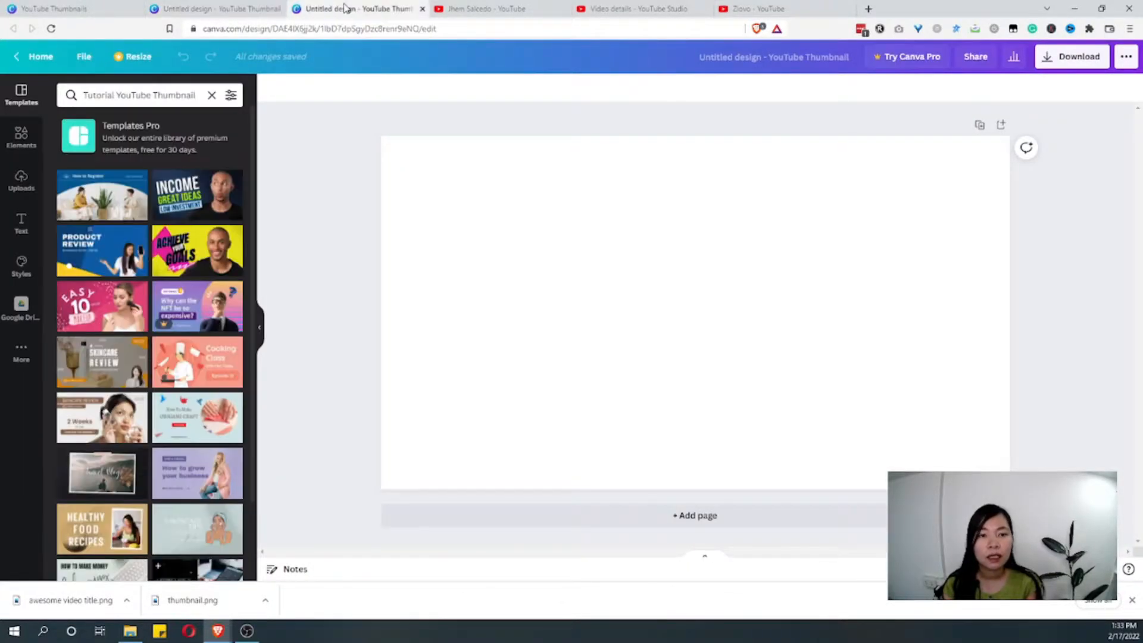
{"action": "left_click", "coordinate": [473, 240]}
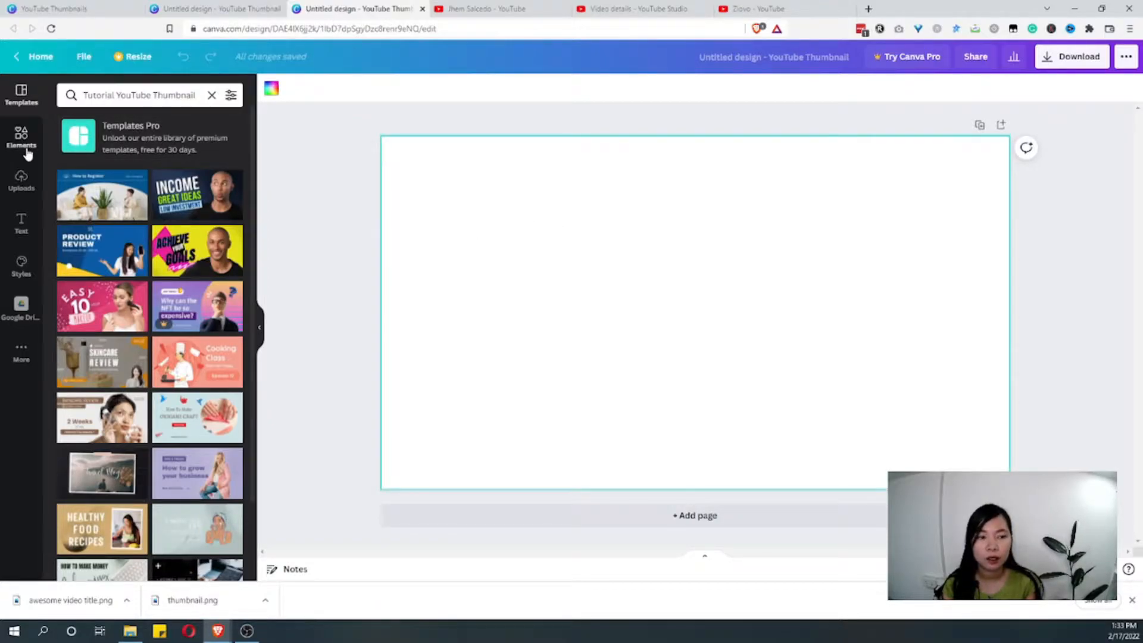
{"action": "left_click", "coordinate": [21, 182]}
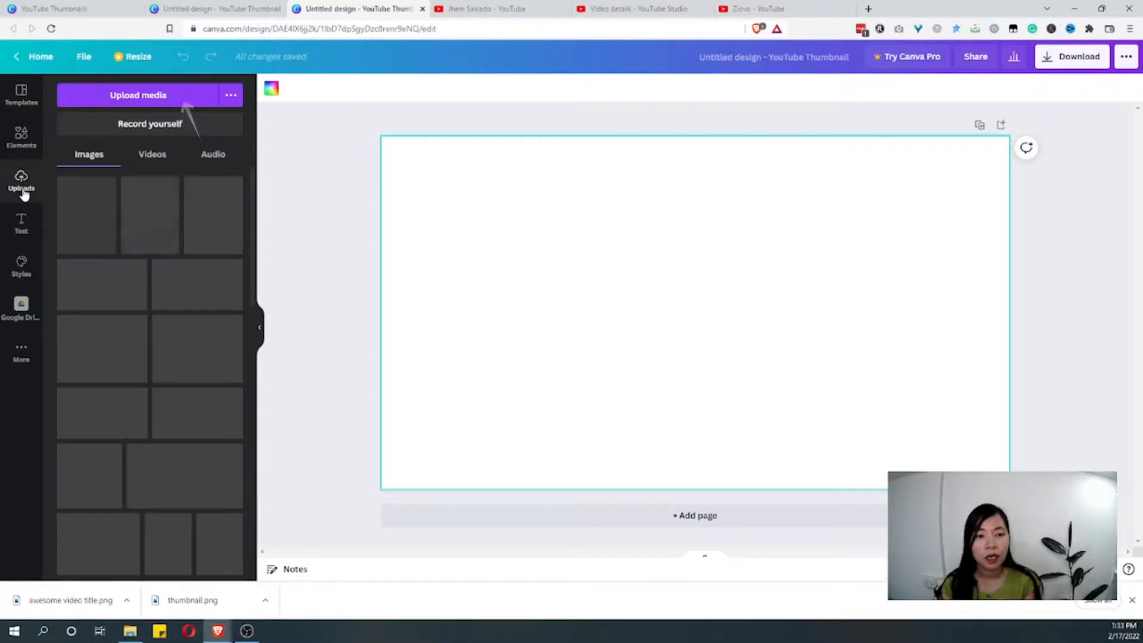
{"action": "left_click", "coordinate": [212, 296]}
{"action": "left_click_drag", "start_coordinate": [697, 180], "coordinate": [703, 133]}
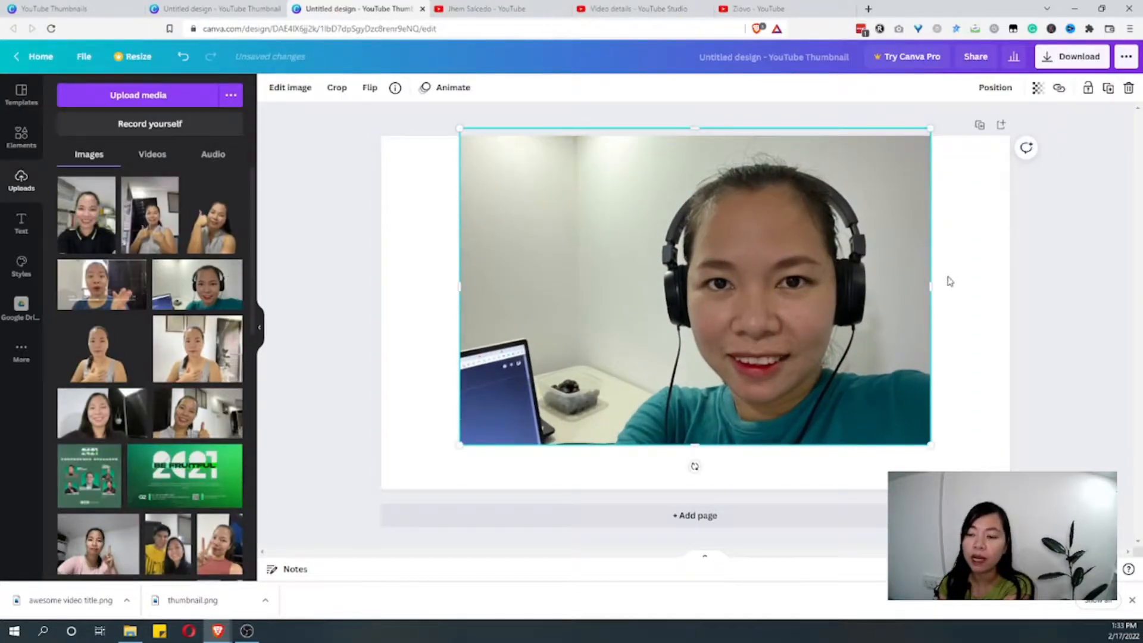
Extend the photo's right, bottom and left edges past the canvas so it covers the whole thumbnail.
{"action": "left_click_drag", "start_coordinate": [930, 285], "coordinate": [1031, 265]}
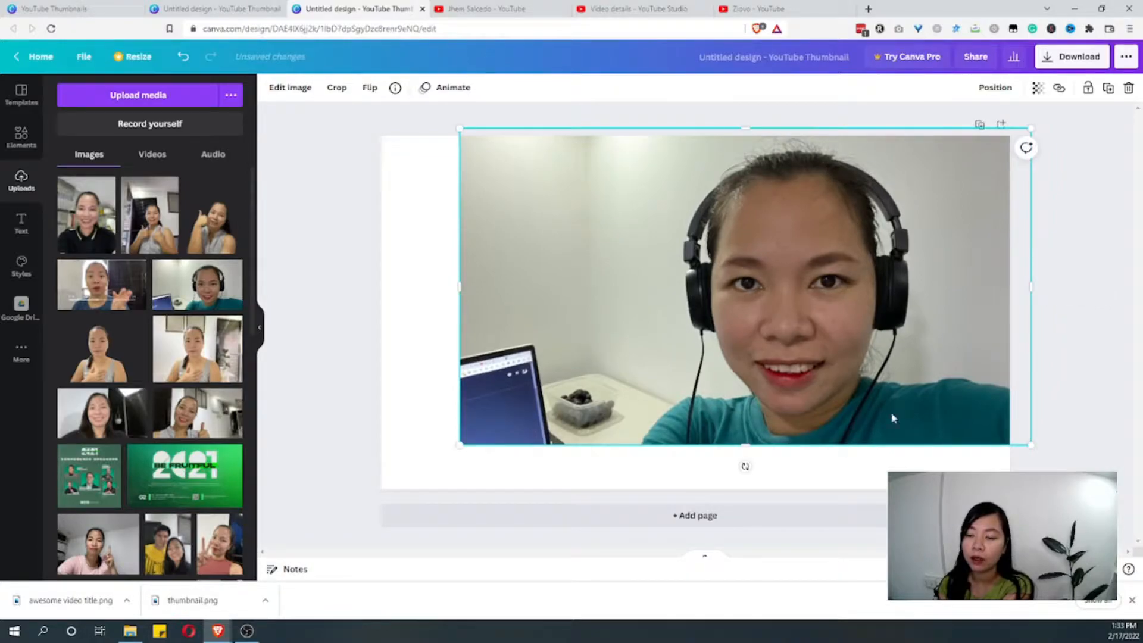
{"action": "left_click_drag", "start_coordinate": [747, 447], "coordinate": [761, 510]}
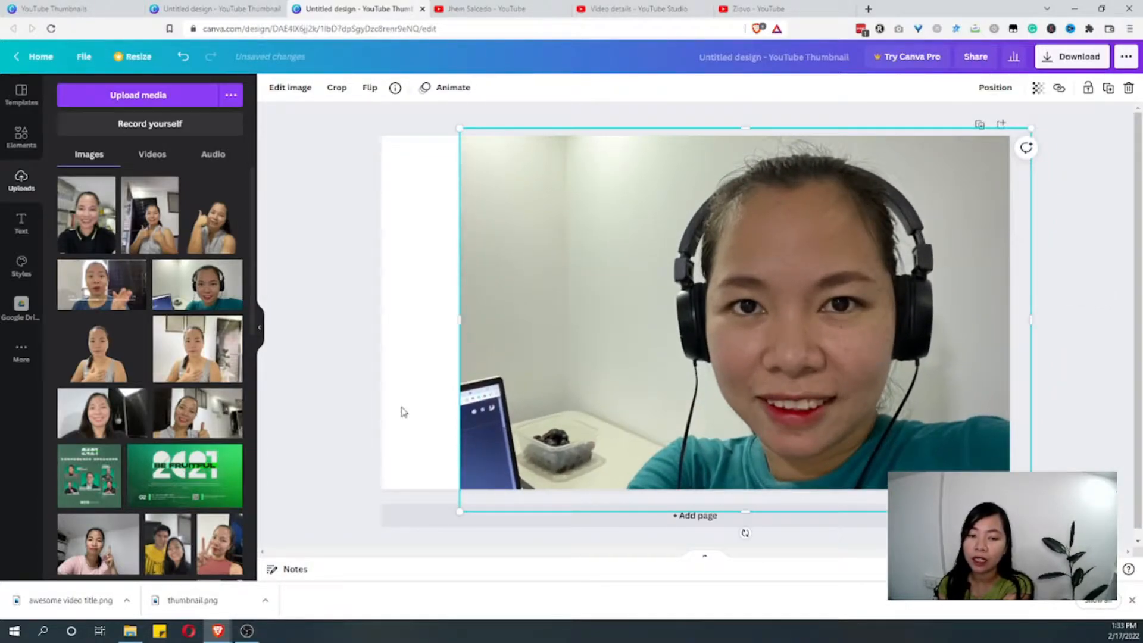
{"action": "left_click_drag", "start_coordinate": [459, 326], "coordinate": [351, 343]}
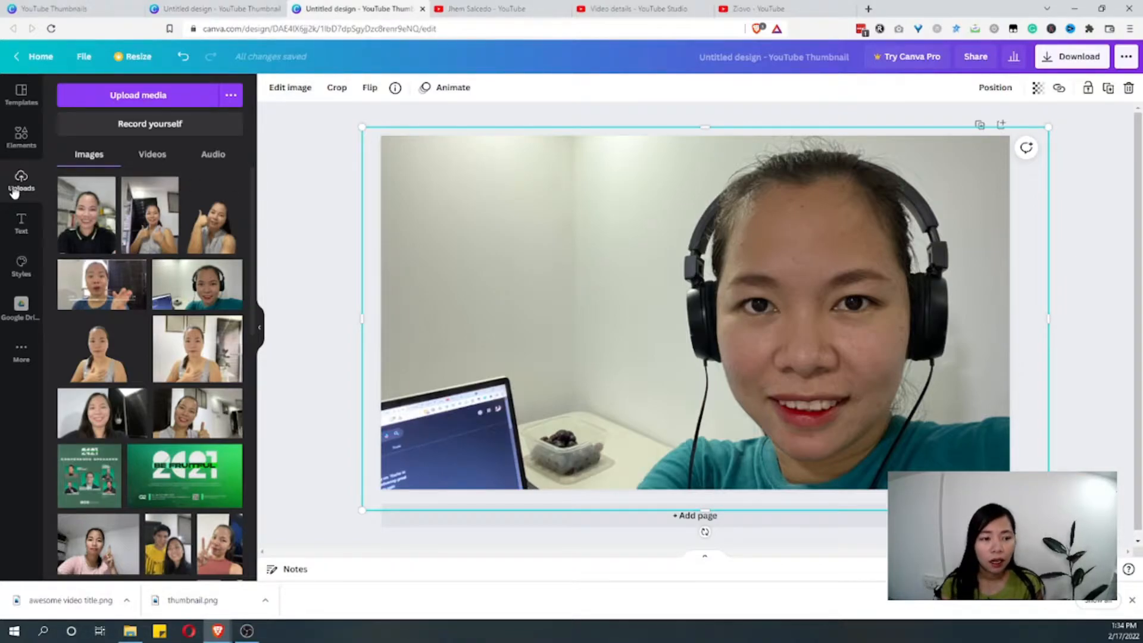
Add a left-aligned, three-line subheading reading "Awesome Video Title", enlarged to about size 64.9, in the empty area beside the face.
{"action": "left_click", "coordinate": [21, 227]}
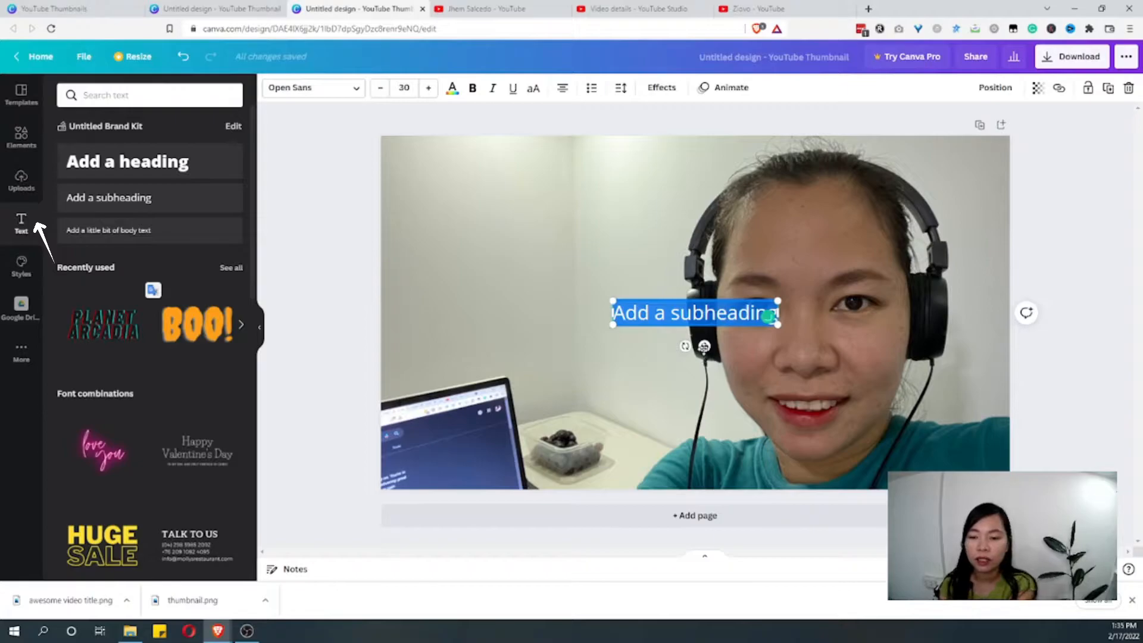
{"action": "left_click_drag", "start_coordinate": [704, 346], "coordinate": [497, 288]}
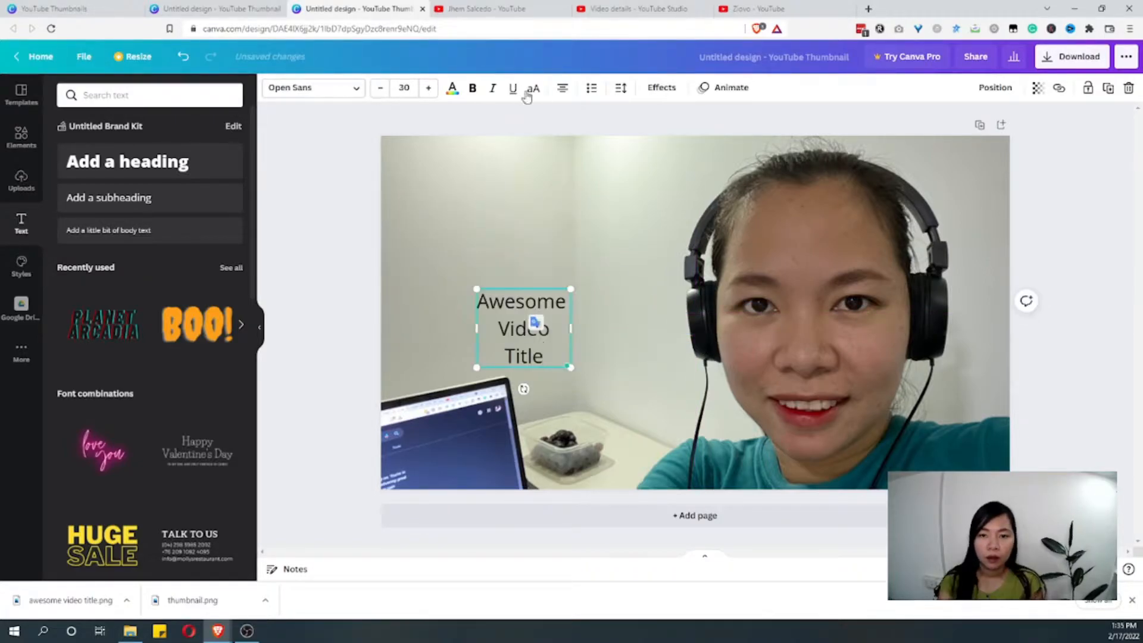
{"action": "left_click", "coordinate": [562, 88]}
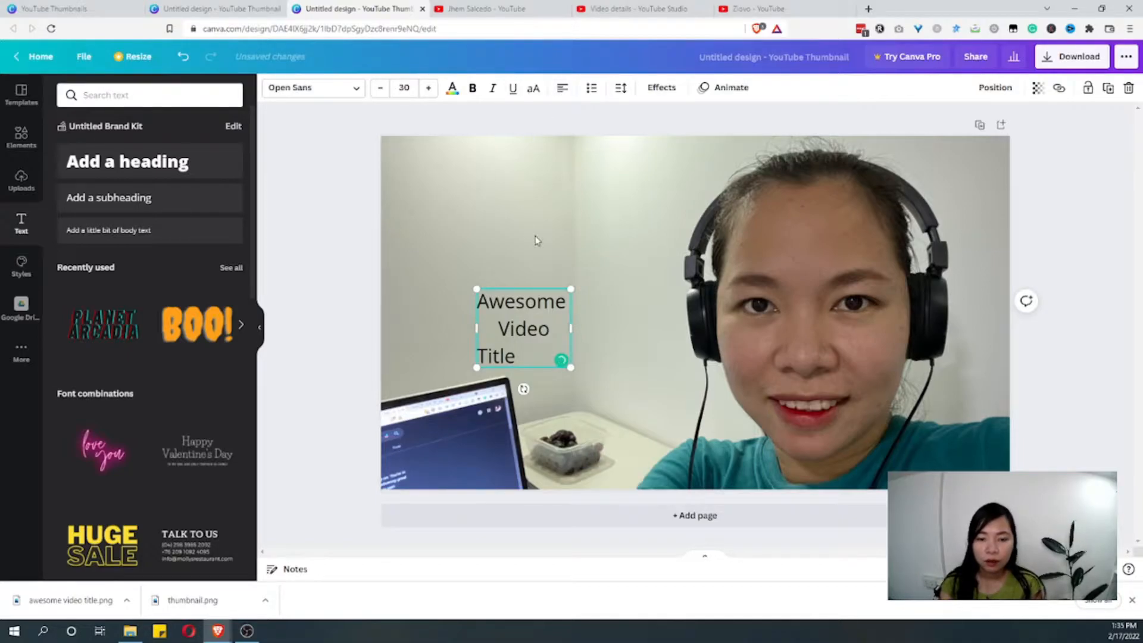
{"action": "left_click", "coordinate": [562, 87]}
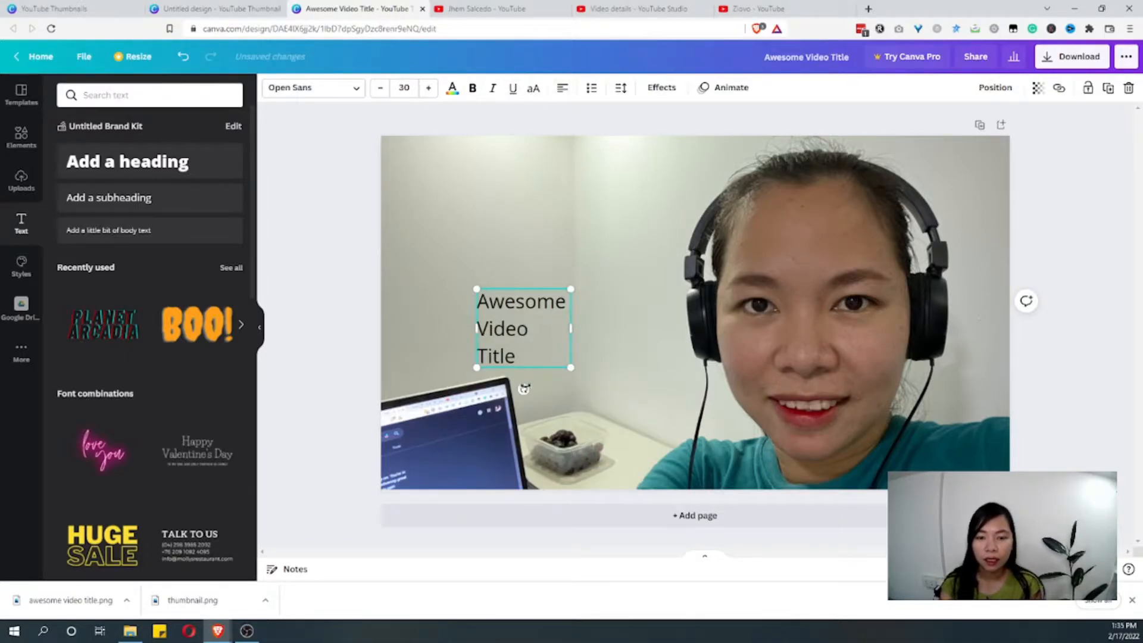
{"action": "left_click_drag", "start_coordinate": [569, 288], "coordinate": [679, 196]}
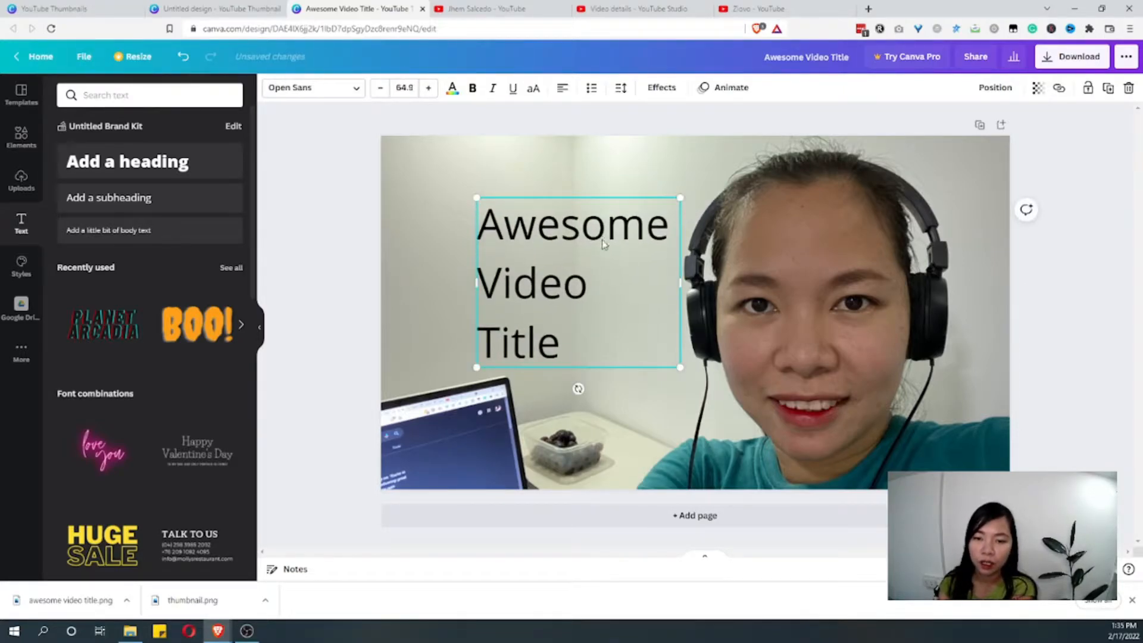
{"action": "left_click_drag", "start_coordinate": [604, 271], "coordinate": [546, 277]}
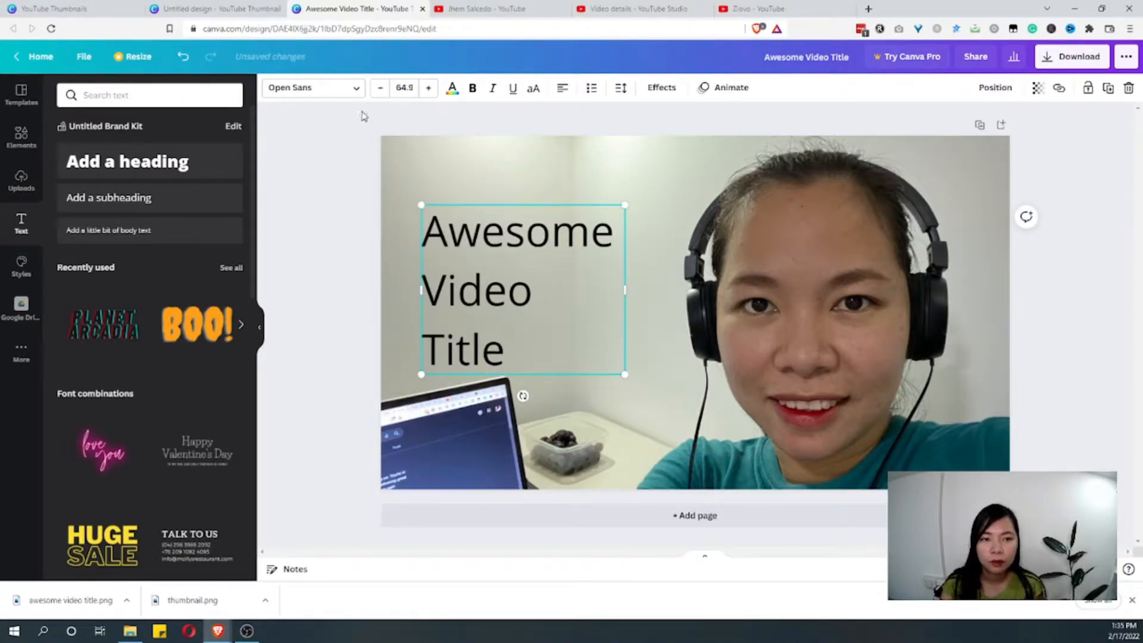
Try the Alex Brush and Alice fonts on the title text and settle on Aileron Regular.
{"action": "left_click", "coordinate": [344, 95]}
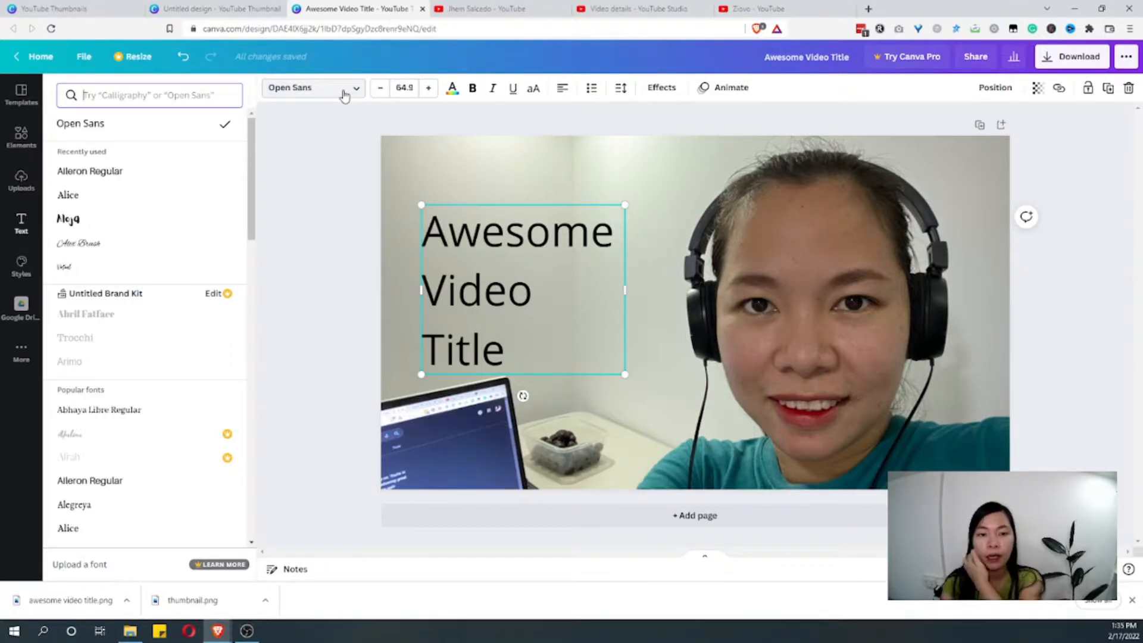
{"action": "left_click", "coordinate": [344, 95]}
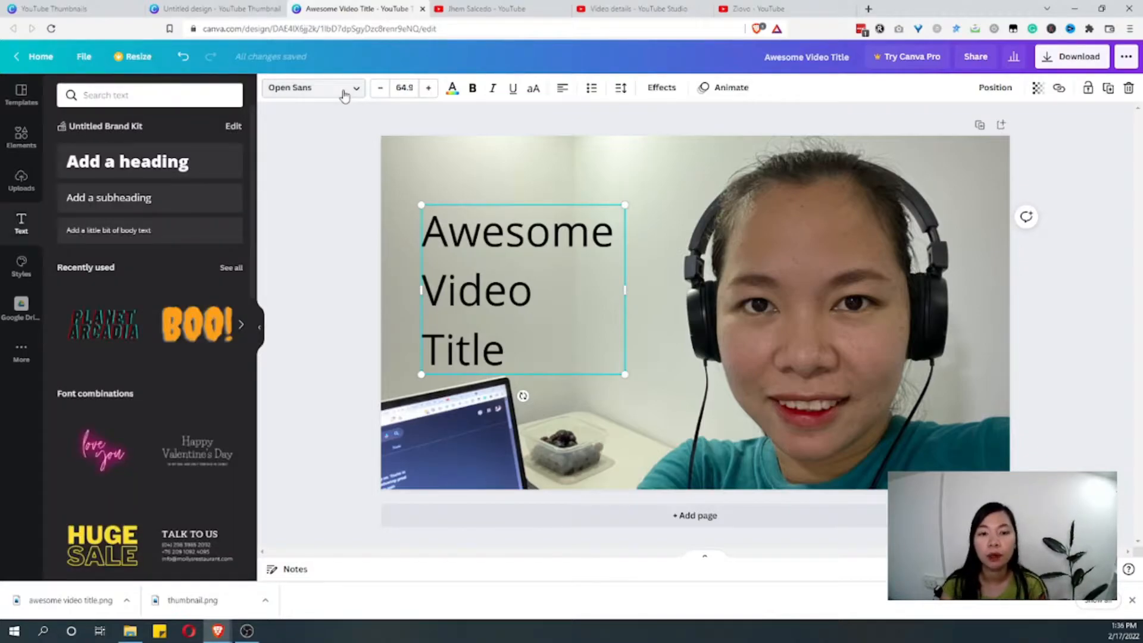
{"action": "left_click", "coordinate": [341, 94]}
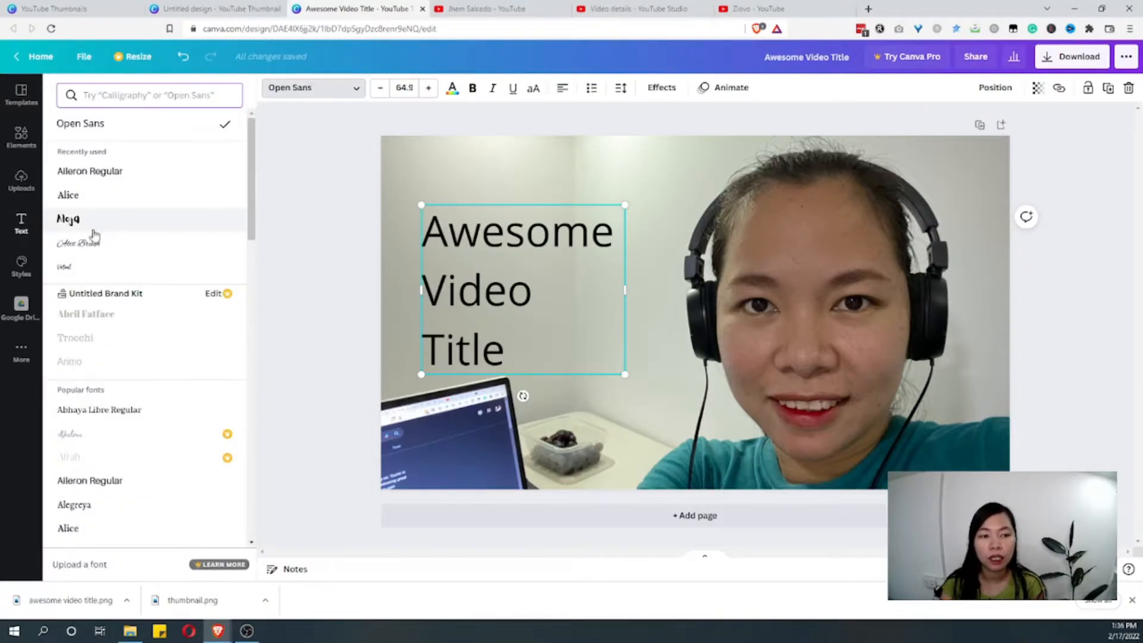
{"action": "left_click", "coordinate": [85, 246]}
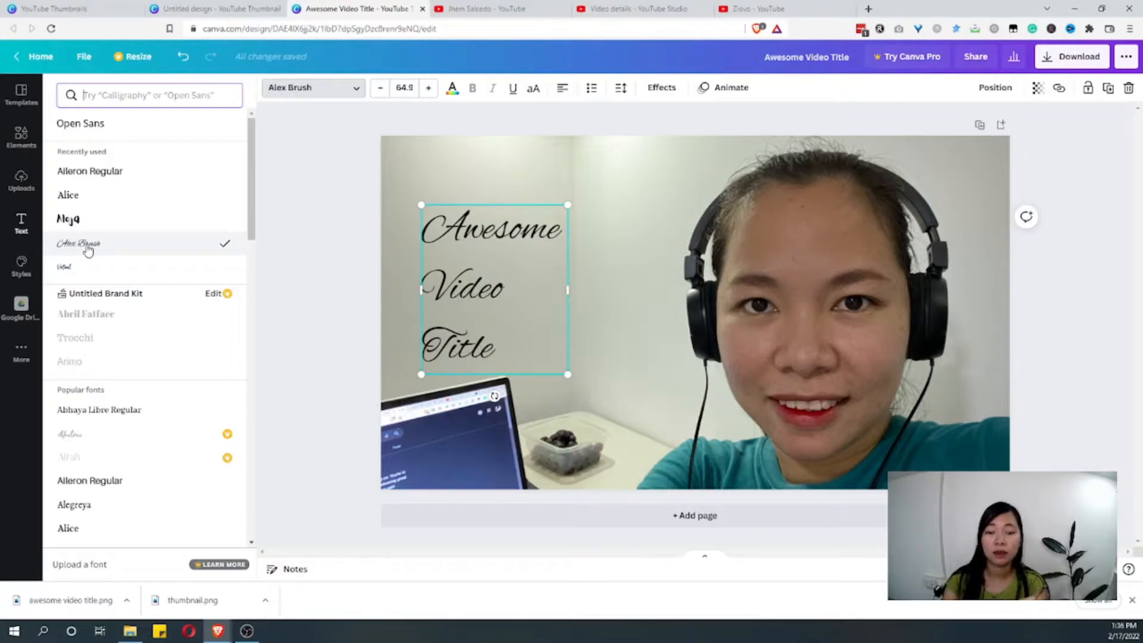
{"action": "left_click", "coordinate": [79, 198]}
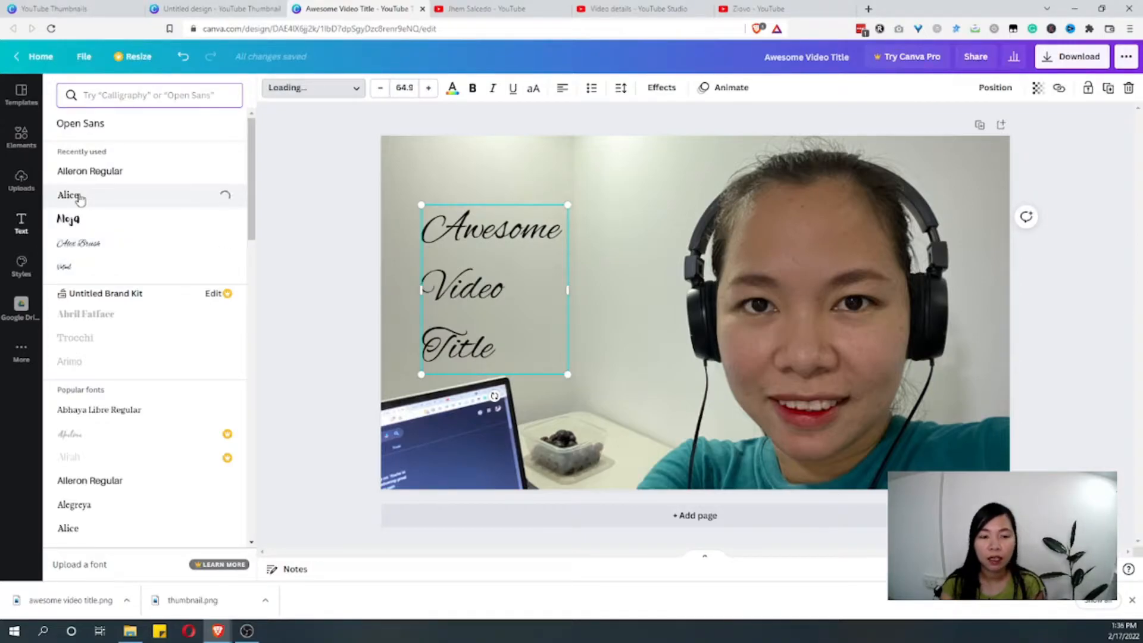
{"action": "scroll", "coordinate": [153, 329], "scroll_direction": "down", "scroll_amount": 2}
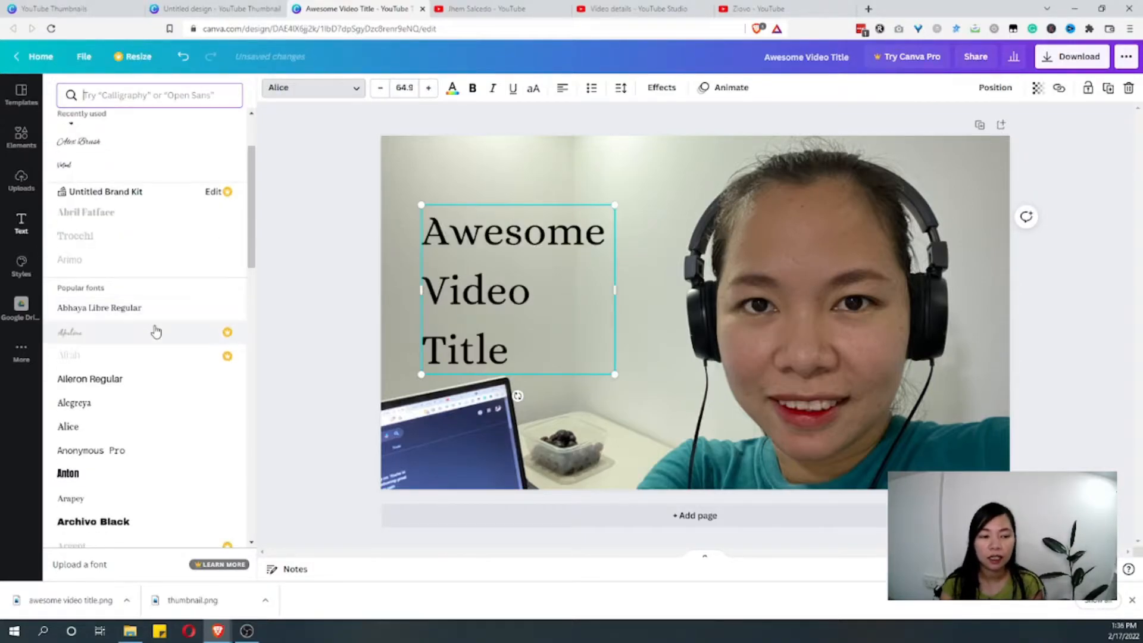
{"action": "left_click", "coordinate": [115, 379]}
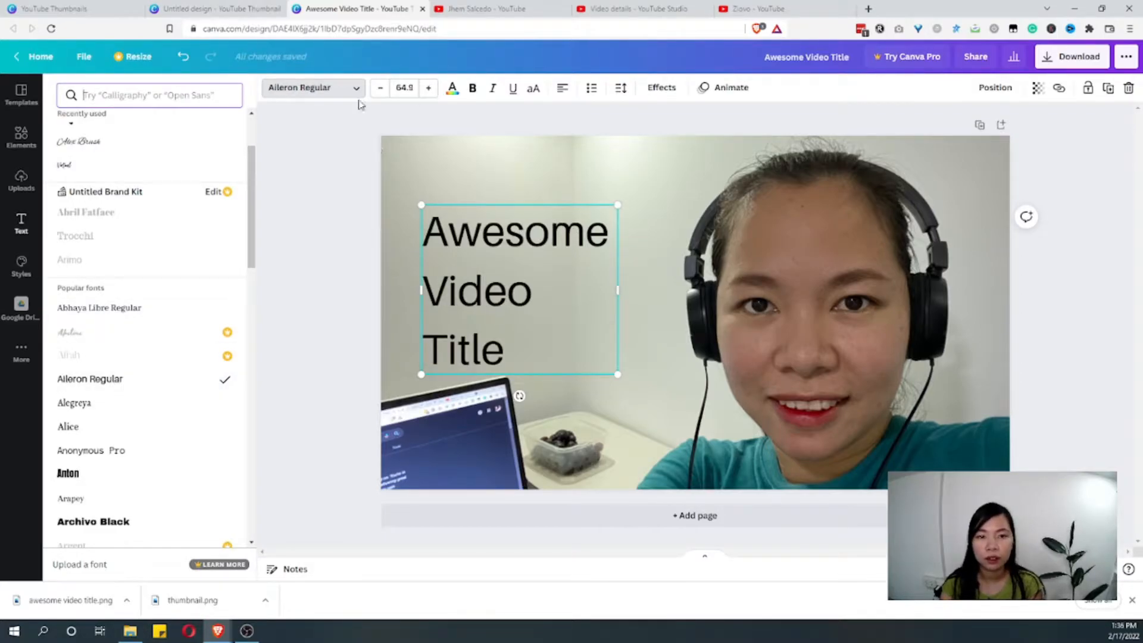
Try a blue photo colour and light orange on the title text, and set its colour back to black.
{"action": "left_click", "coordinate": [452, 89]}
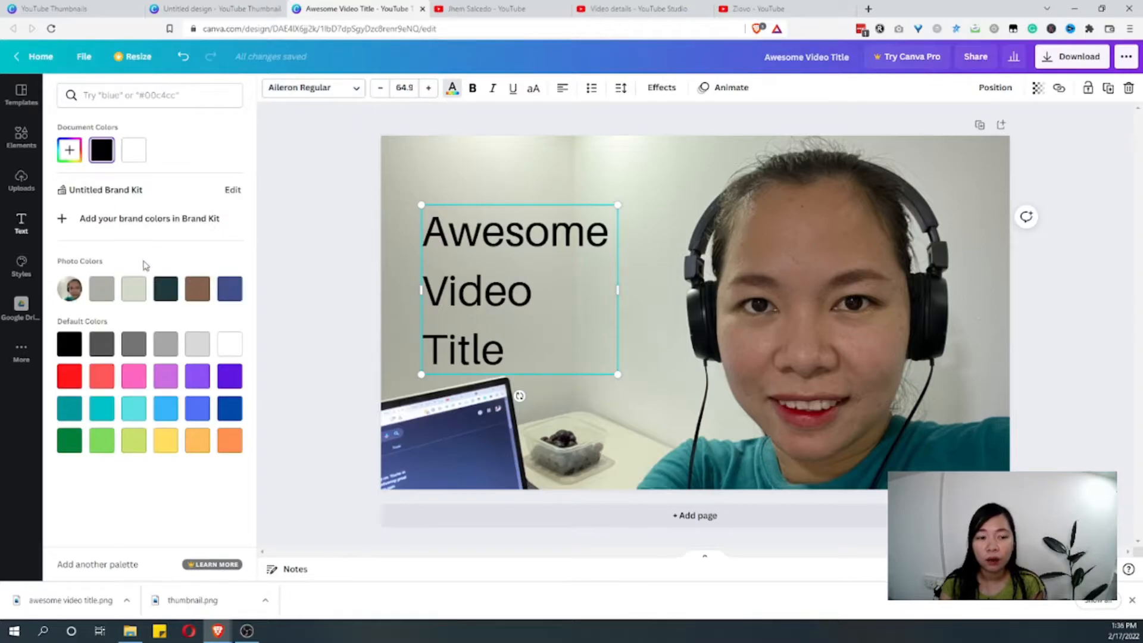
{"action": "left_click", "coordinate": [134, 296]}
{"action": "left_click", "coordinate": [230, 288]}
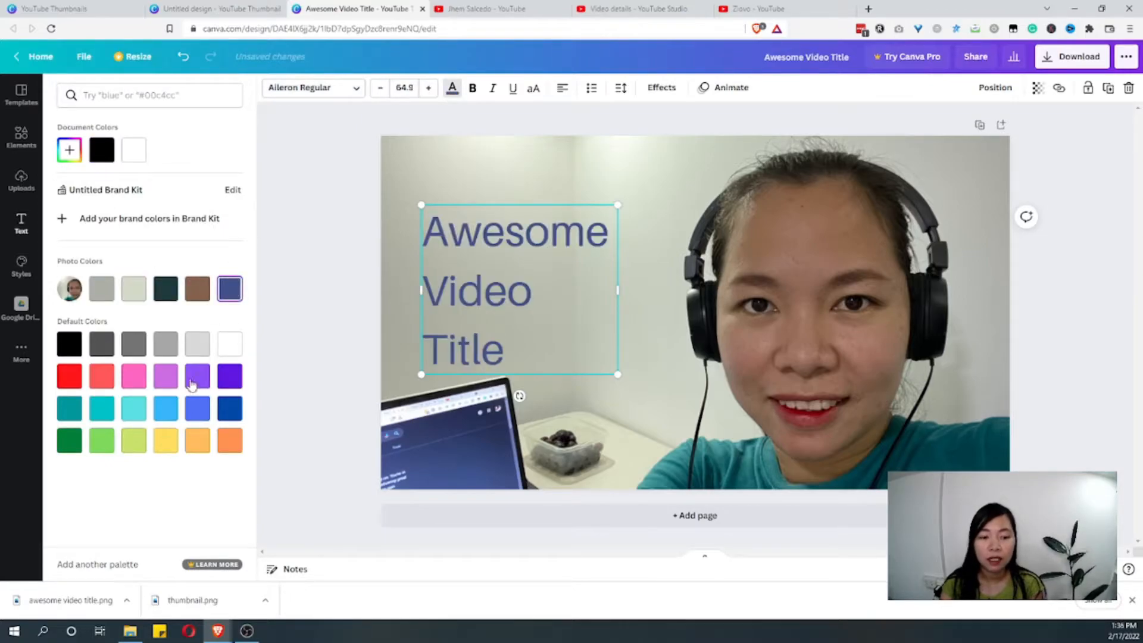
{"action": "left_click", "coordinate": [69, 344]}
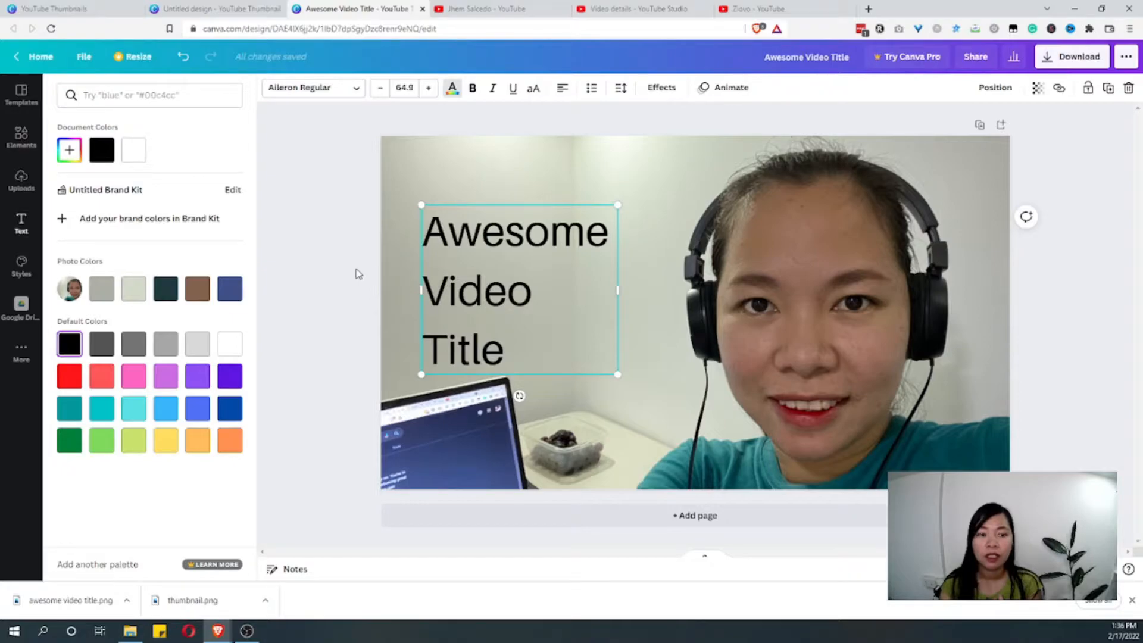
{"action": "left_click", "coordinate": [197, 441]}
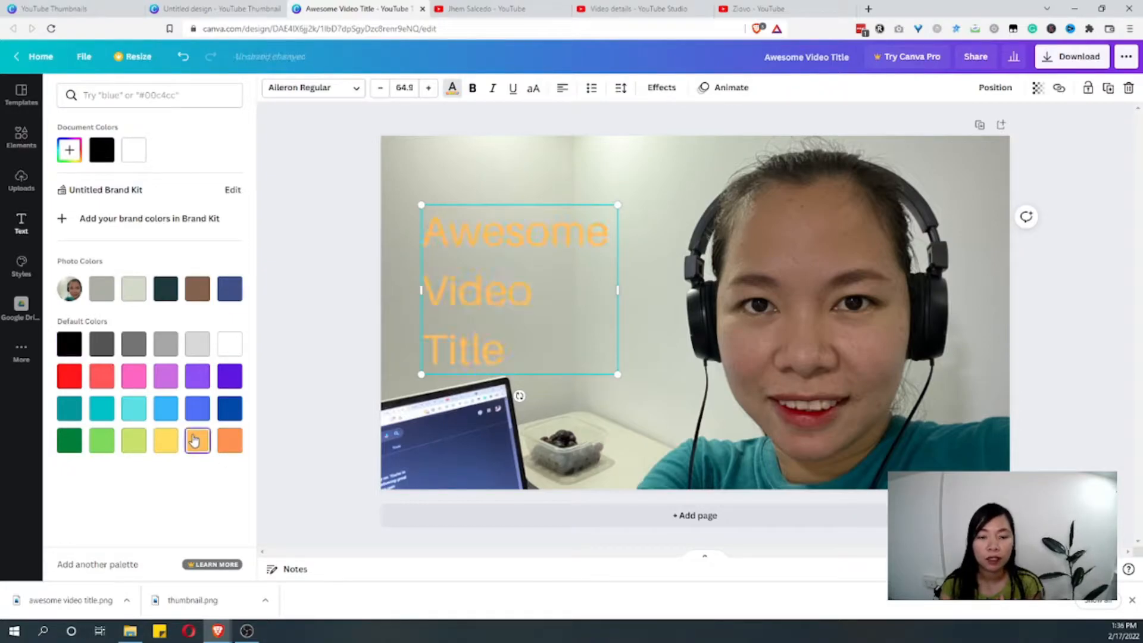
{"action": "left_click", "coordinate": [100, 154]}
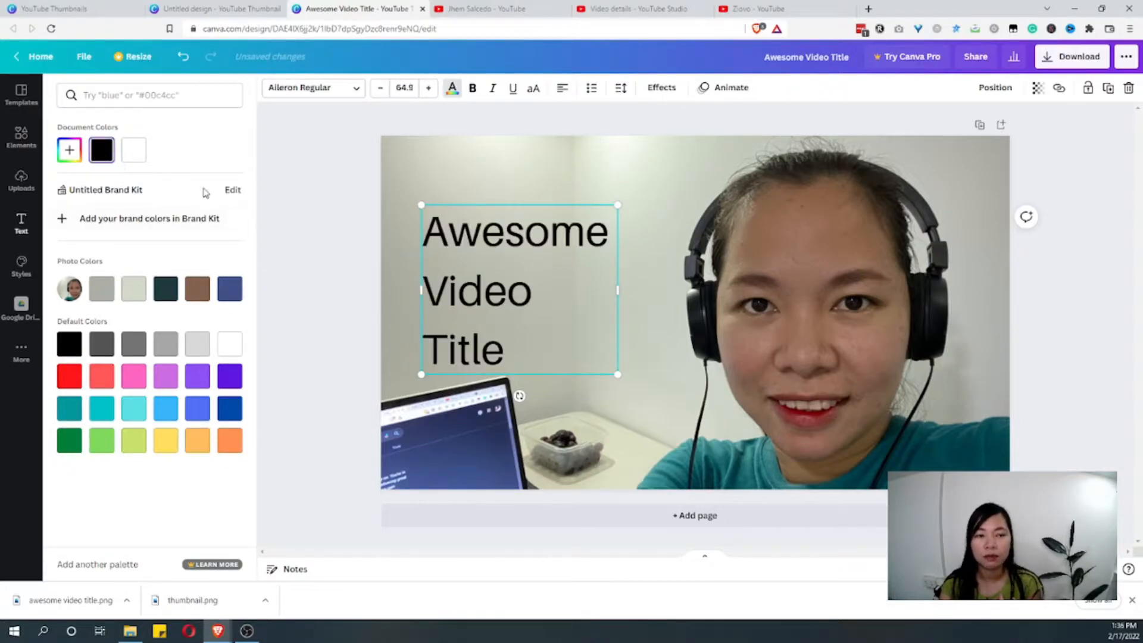
Add a square shape from the lines and shapes elements to the thumbnail.
{"action": "left_click", "coordinate": [29, 144]}
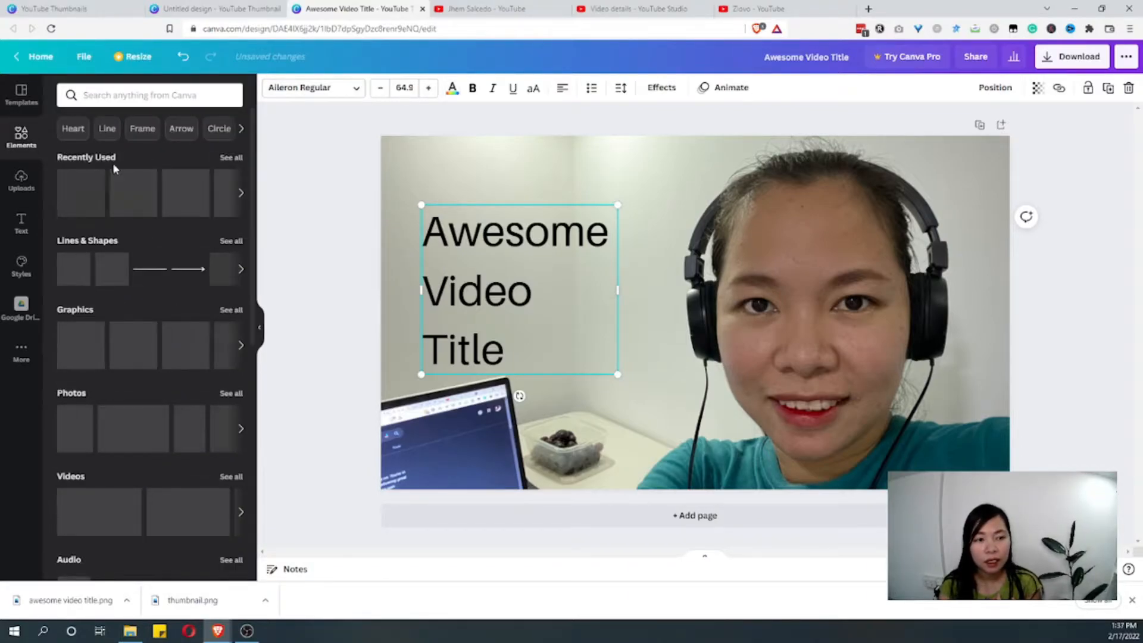
{"action": "left_click", "coordinate": [119, 261]}
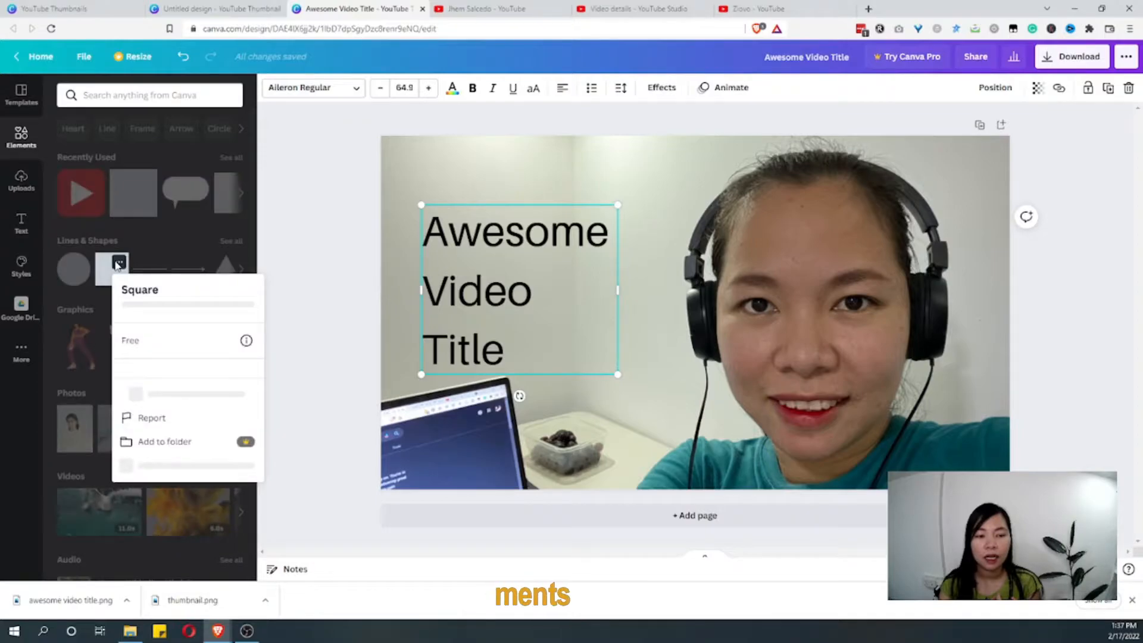
{"action": "left_click", "coordinate": [106, 275]}
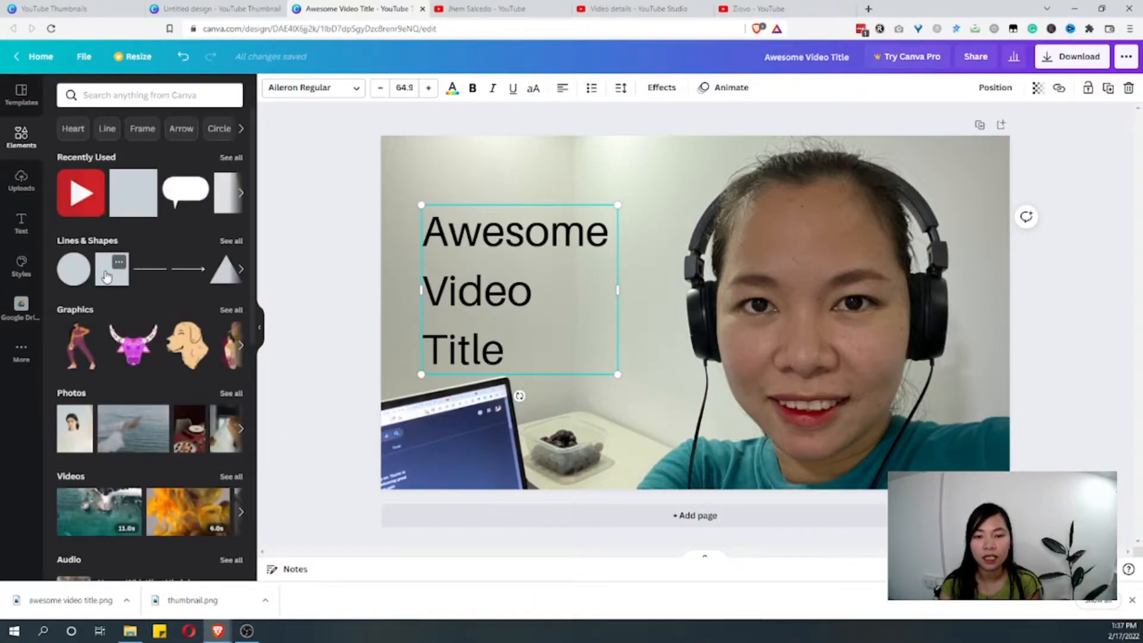
{"action": "left_click", "coordinate": [106, 275]}
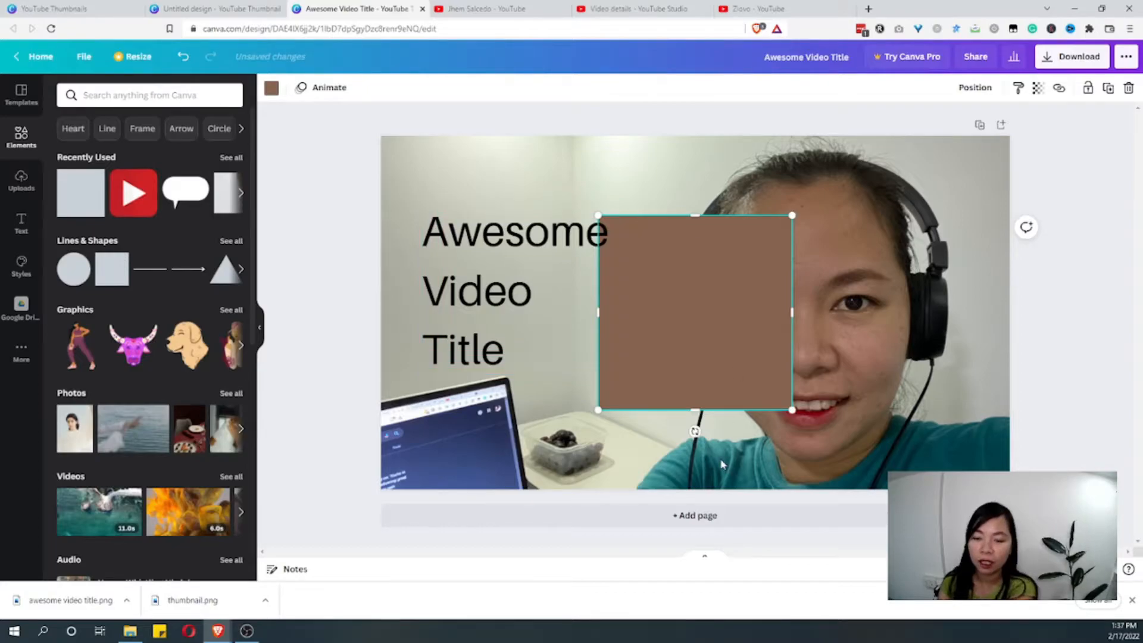
Rotate the square to a slant, then move and stretch it behind the title so its diagonal edge runs beside the face.
{"action": "left_click_drag", "start_coordinate": [695, 432], "coordinate": [607, 463]}
{"action": "left_click_drag", "start_coordinate": [676, 280], "coordinate": [452, 201]}
{"action": "left_click_drag", "start_coordinate": [522, 156], "coordinate": [570, 106]}
{"action": "left_click_drag", "start_coordinate": [399, 166], "coordinate": [373, 133]}
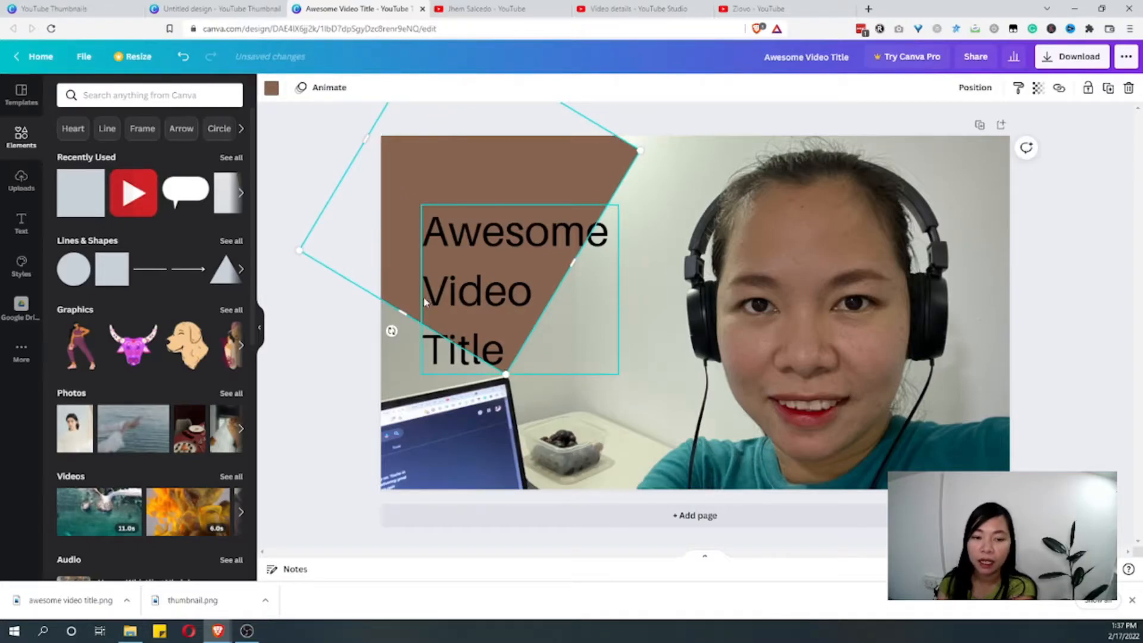
{"action": "left_click_drag", "start_coordinate": [409, 369], "coordinate": [570, 394]}
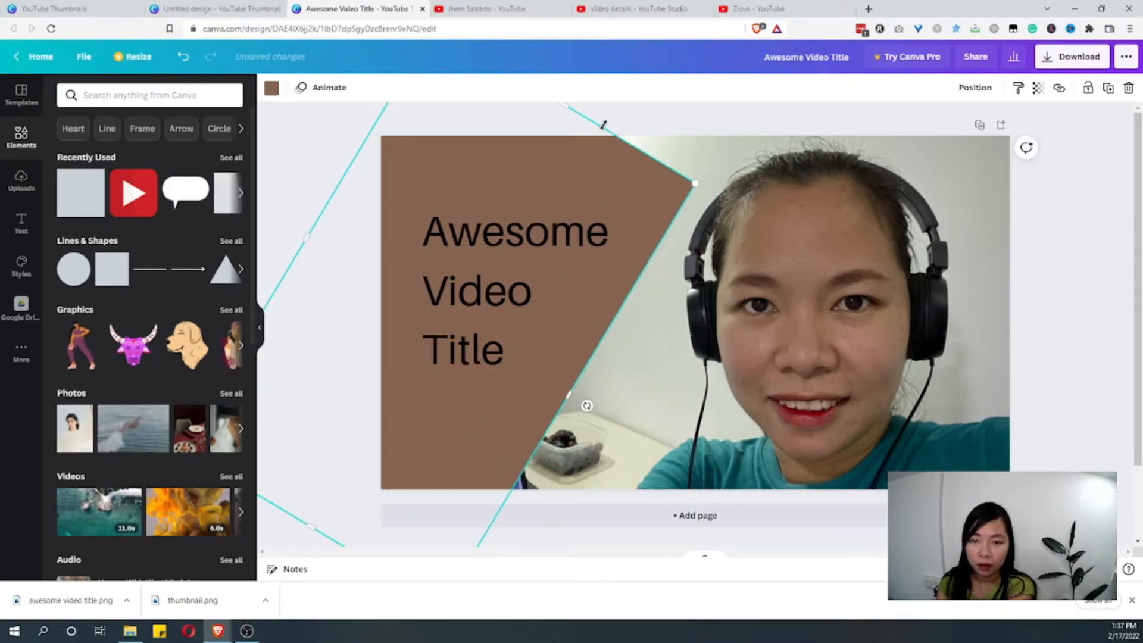
{"action": "left_click_drag", "start_coordinate": [603, 124], "coordinate": [638, 58]}
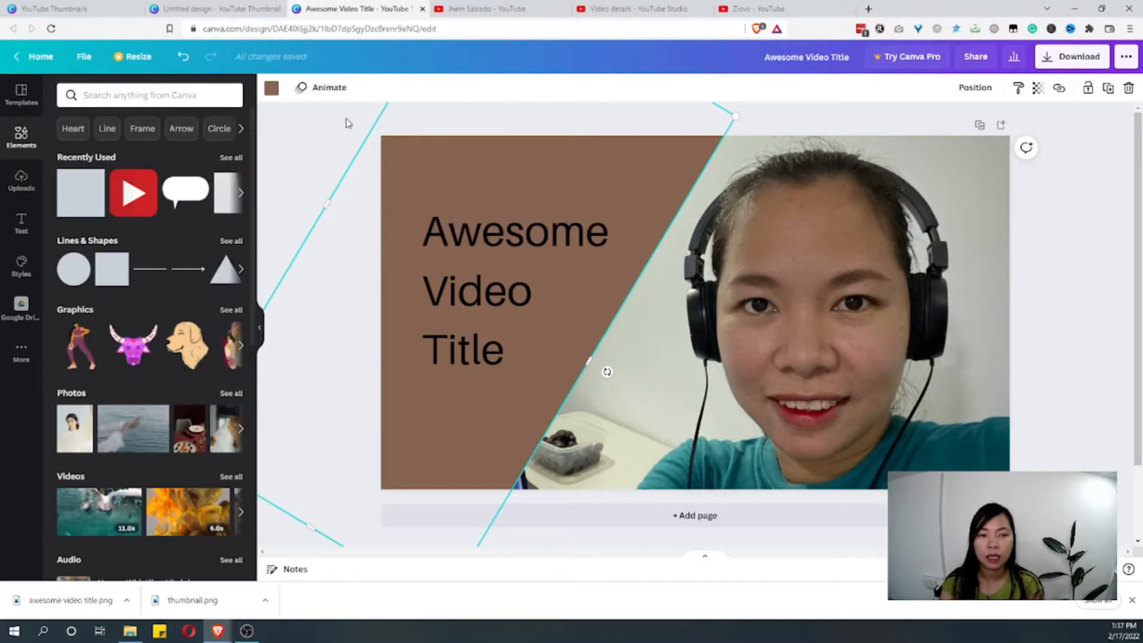
Try grey, custom red #C64B4B, navy #020139, maroon #390119 and white as the slanted shape's fill colour.
{"action": "left_click", "coordinate": [271, 91]}
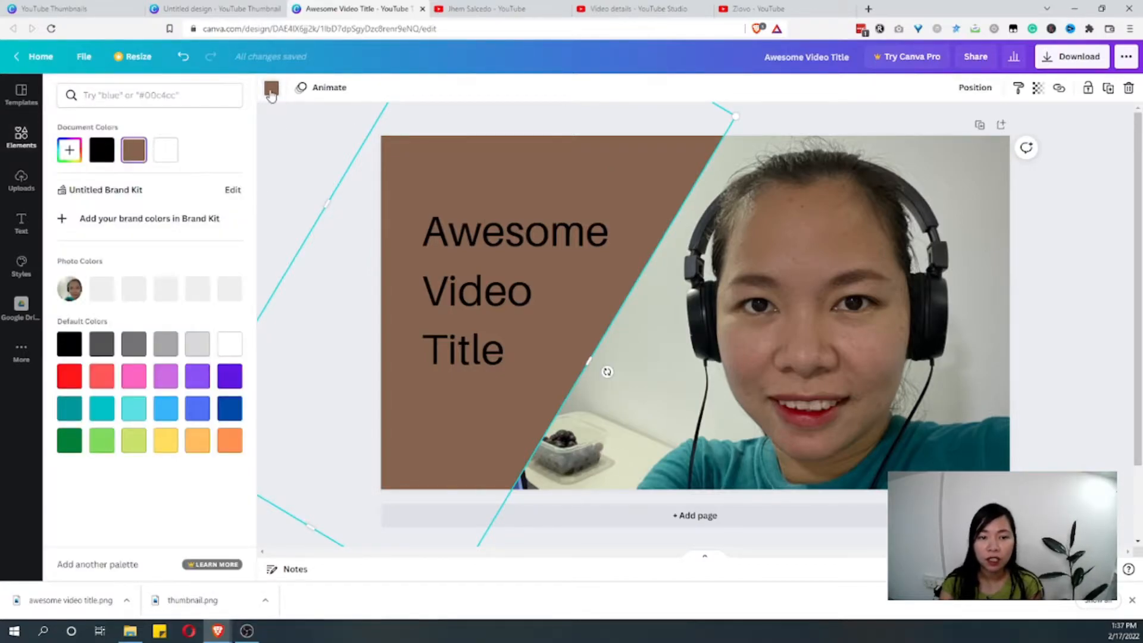
{"action": "left_click", "coordinate": [165, 344]}
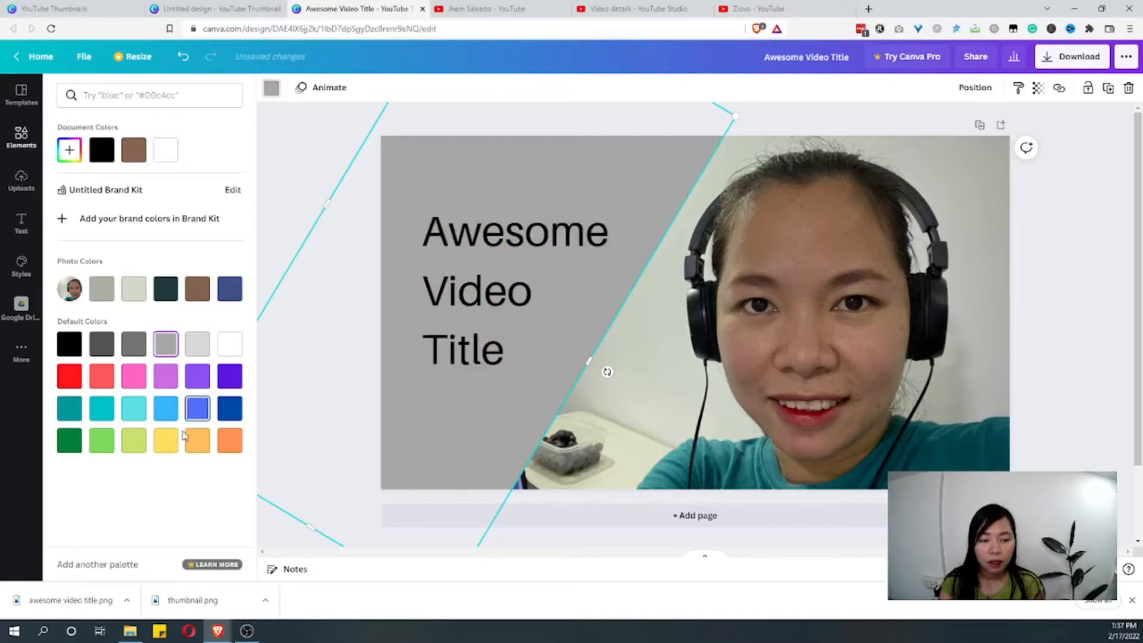
{"action": "left_click", "coordinate": [69, 150]}
{"action": "left_click", "coordinate": [166, 199]}
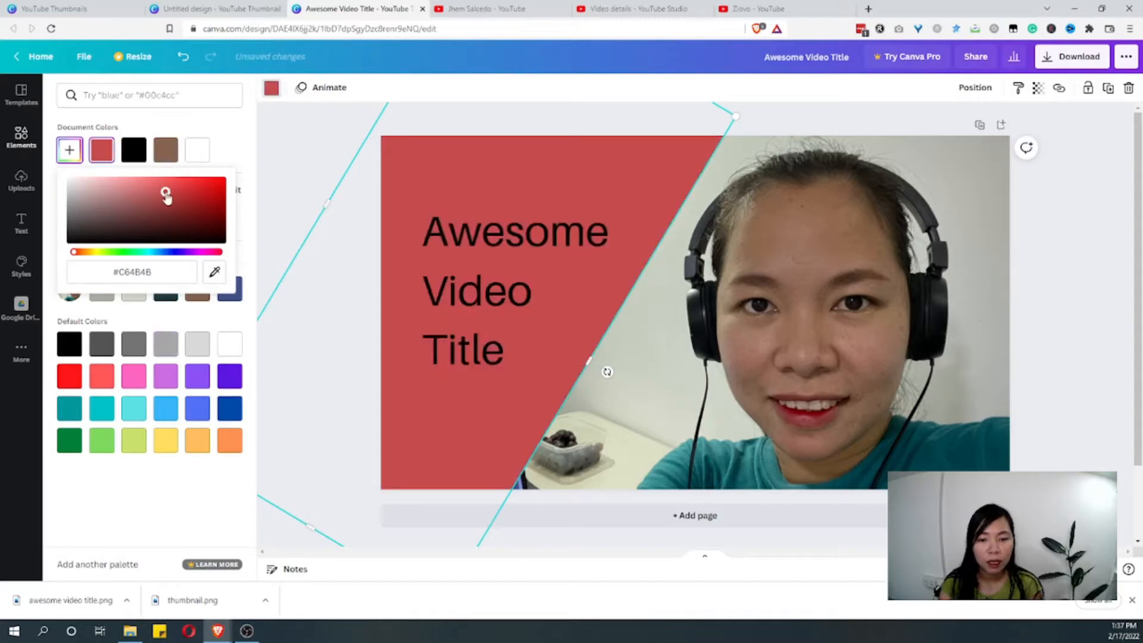
{"action": "left_click", "coordinate": [203, 193]}
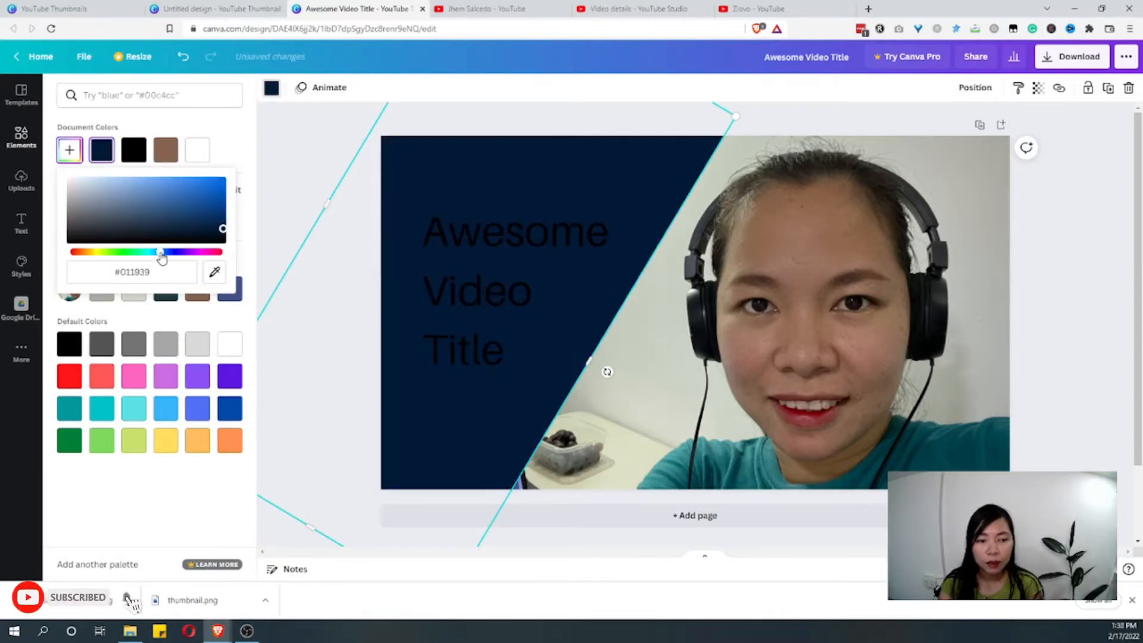
{"action": "left_click", "coordinate": [171, 253]}
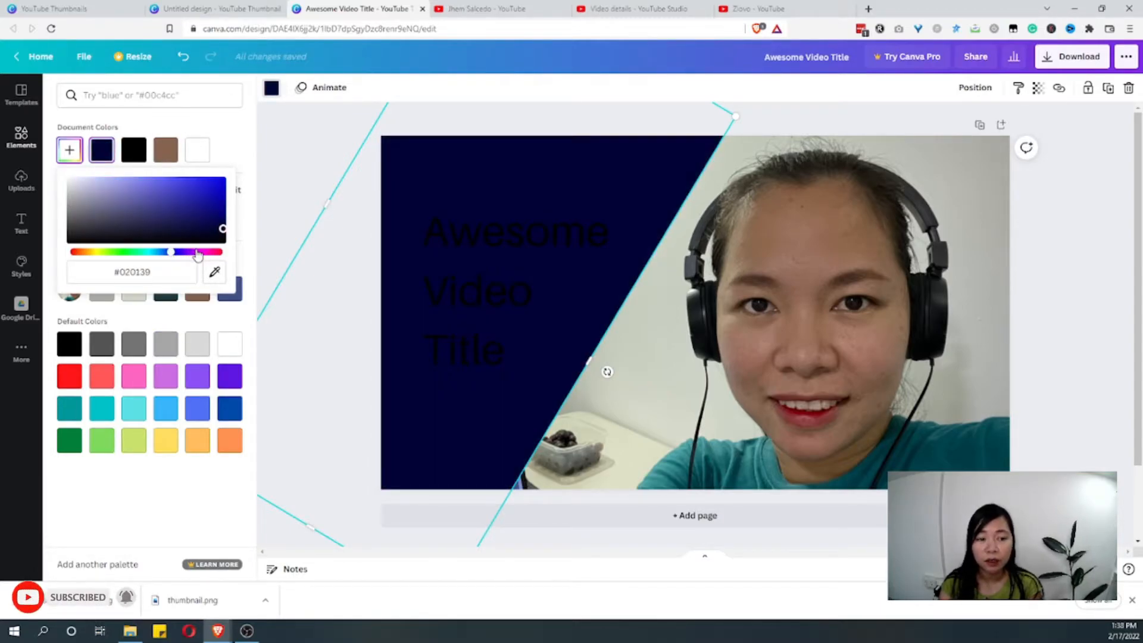
{"action": "left_click", "coordinate": [196, 253]}
{"action": "left_click", "coordinate": [209, 253]}
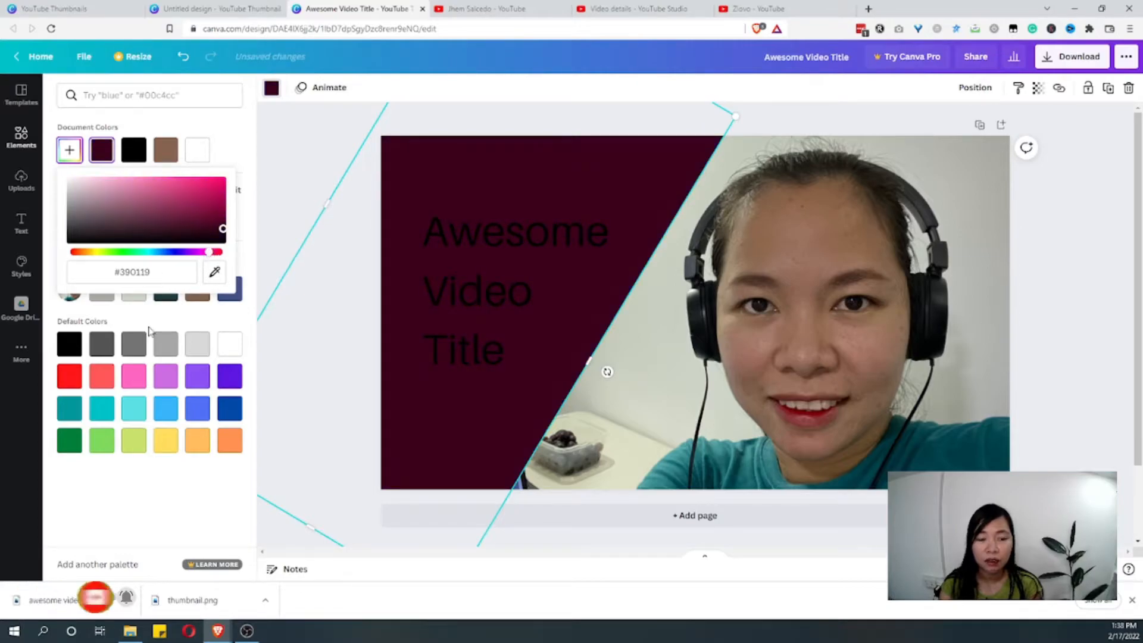
{"action": "left_click", "coordinate": [195, 346]}
{"action": "left_click", "coordinate": [228, 345]}
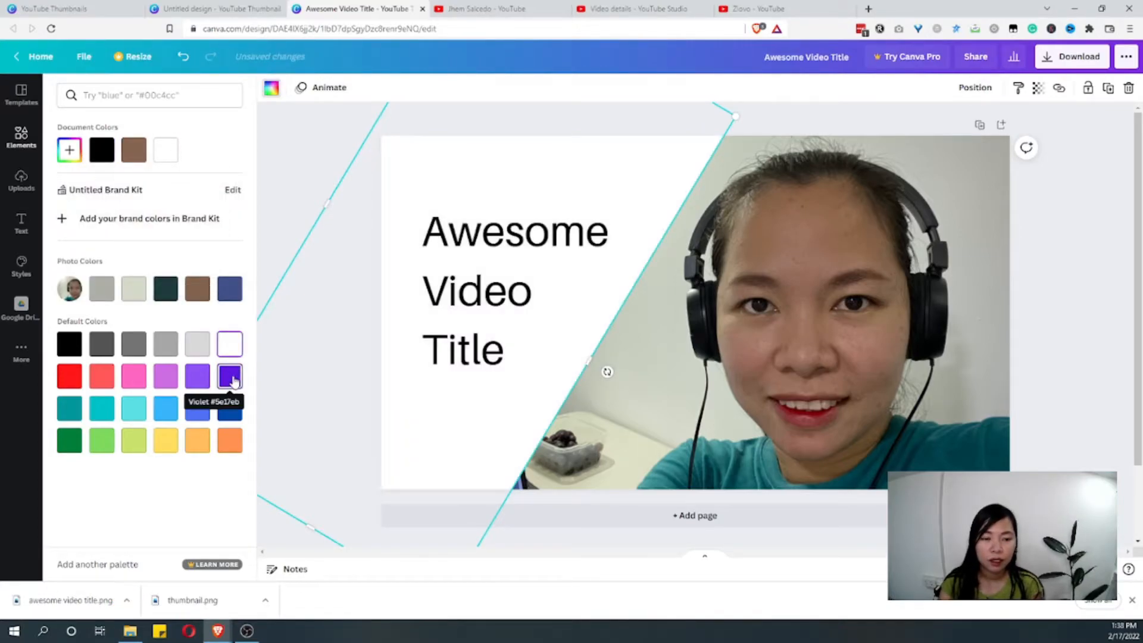
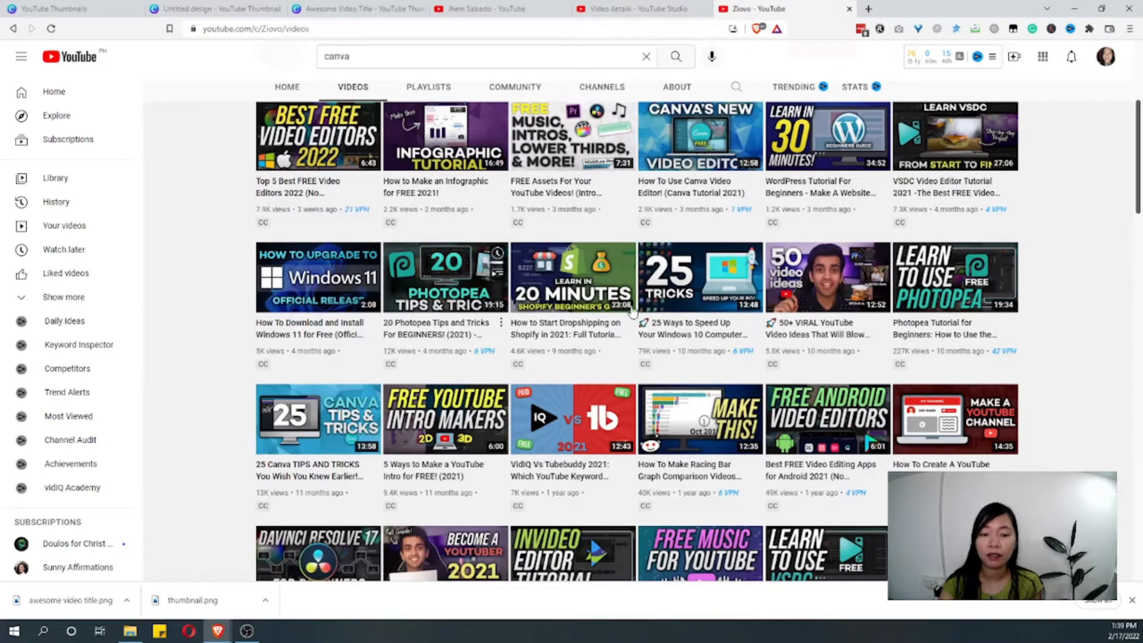
Examine the thumbnail styles of the videos on the Ziovo YouTube channel.
{"action": "scroll", "coordinate": [576, 423], "scroll_direction": "down", "scroll_amount": 6}
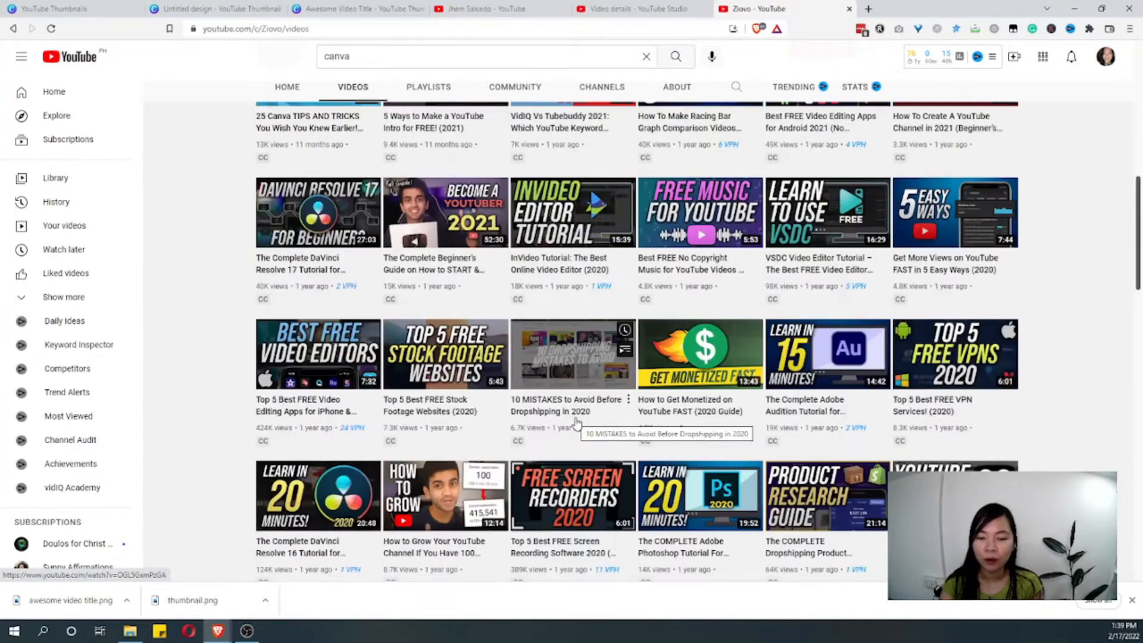
{"action": "scroll", "coordinate": [577, 423], "scroll_direction": "down", "scroll_amount": 1}
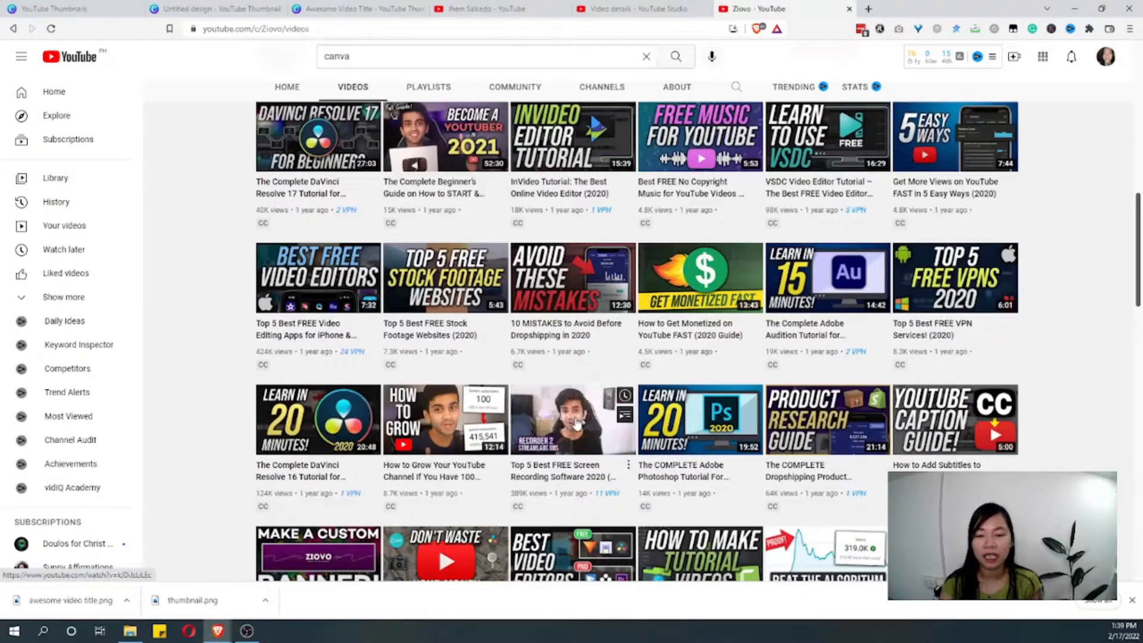
{"action": "scroll", "coordinate": [576, 422], "scroll_direction": "down", "scroll_amount": 3}
{"action": "scroll", "coordinate": [576, 423], "scroll_direction": "down", "scroll_amount": 1}
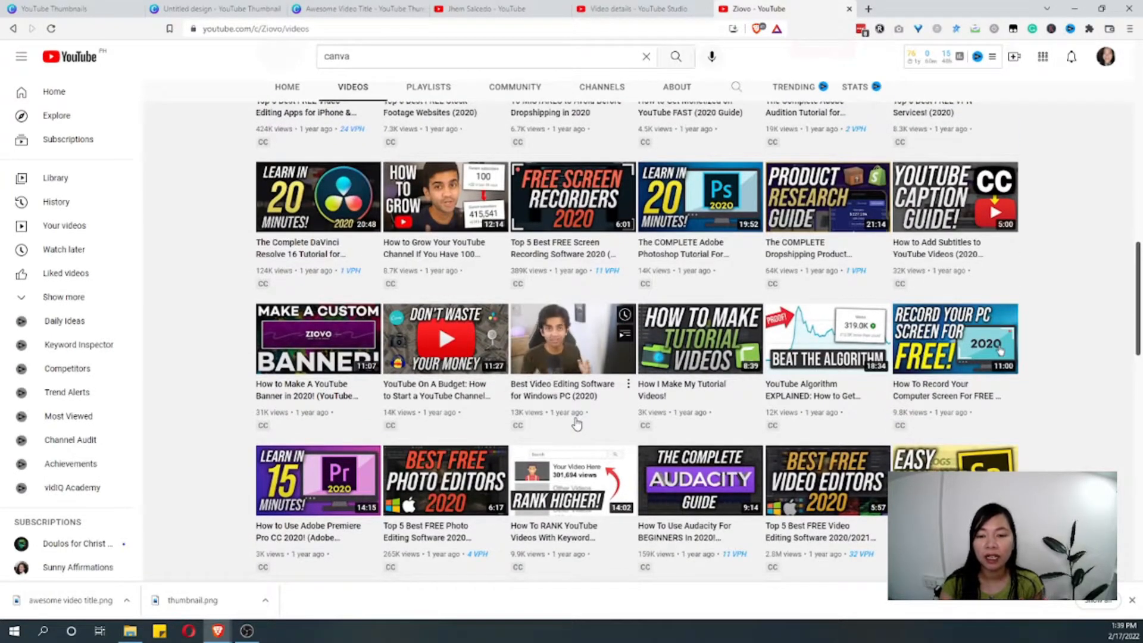
{"action": "scroll", "coordinate": [577, 423], "scroll_direction": "down", "scroll_amount": 2}
{"action": "scroll", "coordinate": [576, 423], "scroll_direction": "up", "scroll_amount": 9}
{"action": "scroll", "coordinate": [577, 422], "scroll_direction": "up", "scroll_amount": 10}
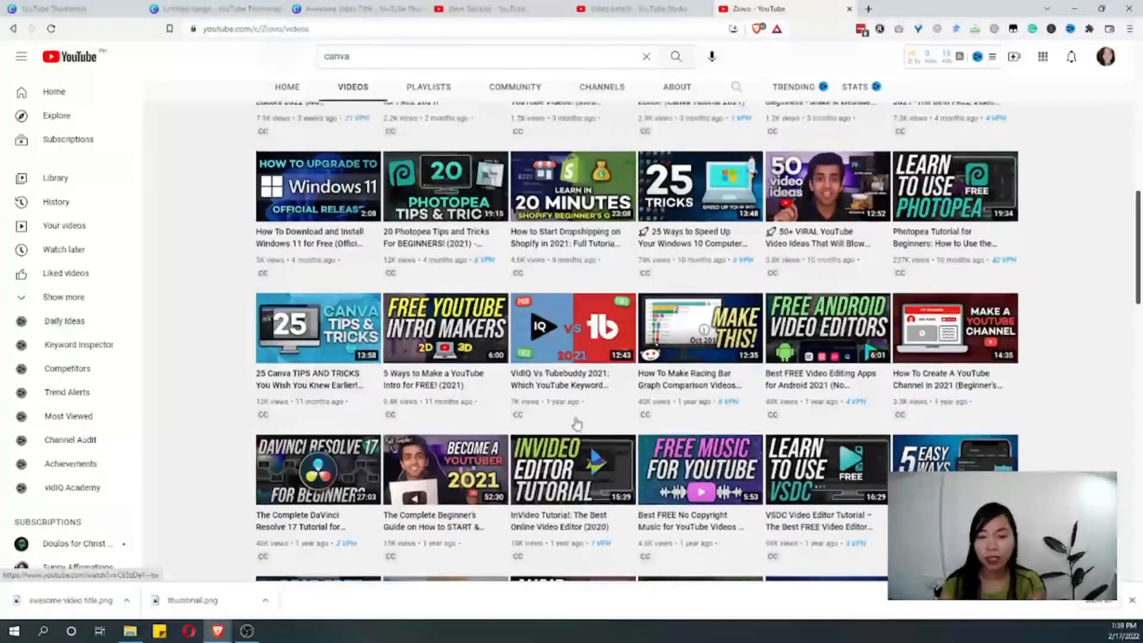
Switch back to the Awesome Video Title design in Canva and download it as a PNG.
{"action": "left_click", "coordinate": [216, 8]}
{"action": "left_click", "coordinate": [59, 8]}
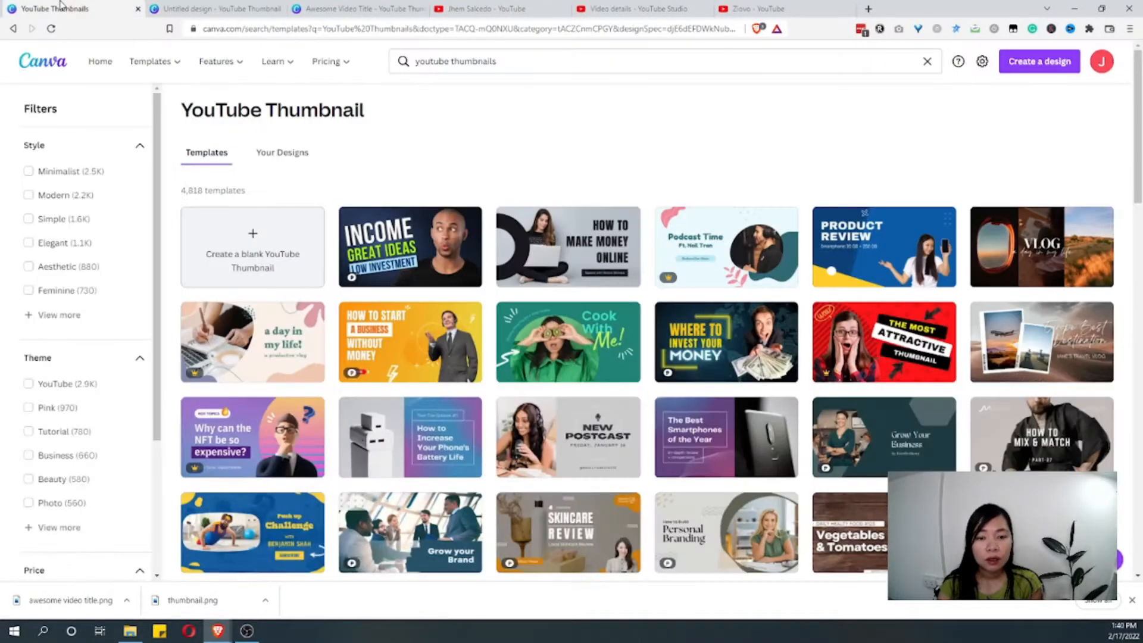
{"action": "left_click", "coordinate": [386, 9]}
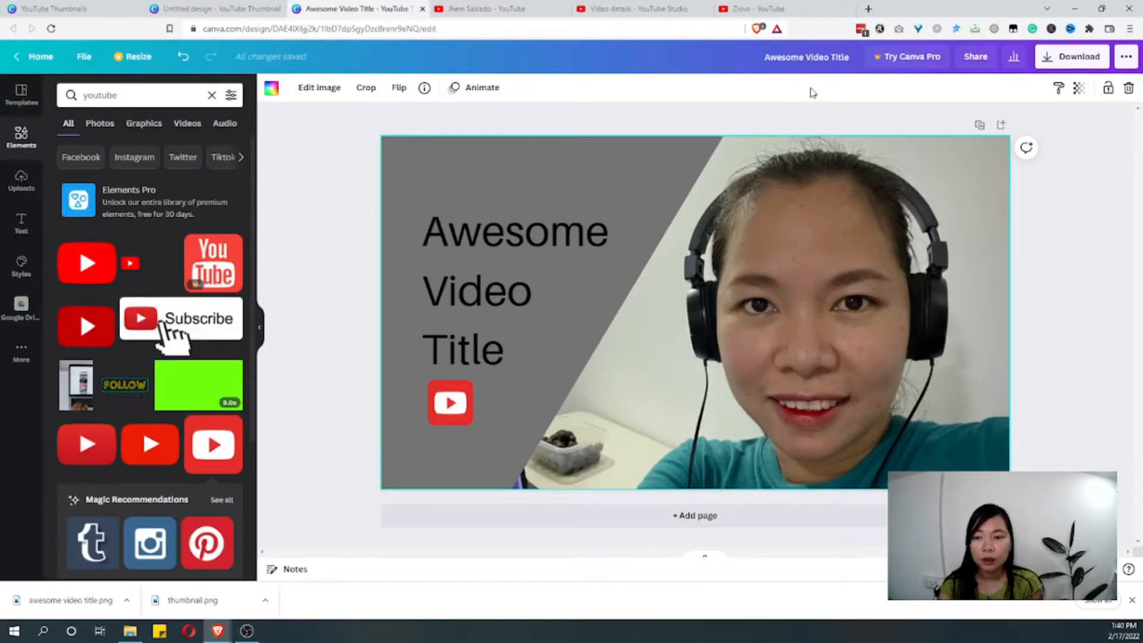
{"action": "left_click", "coordinate": [1080, 58]}
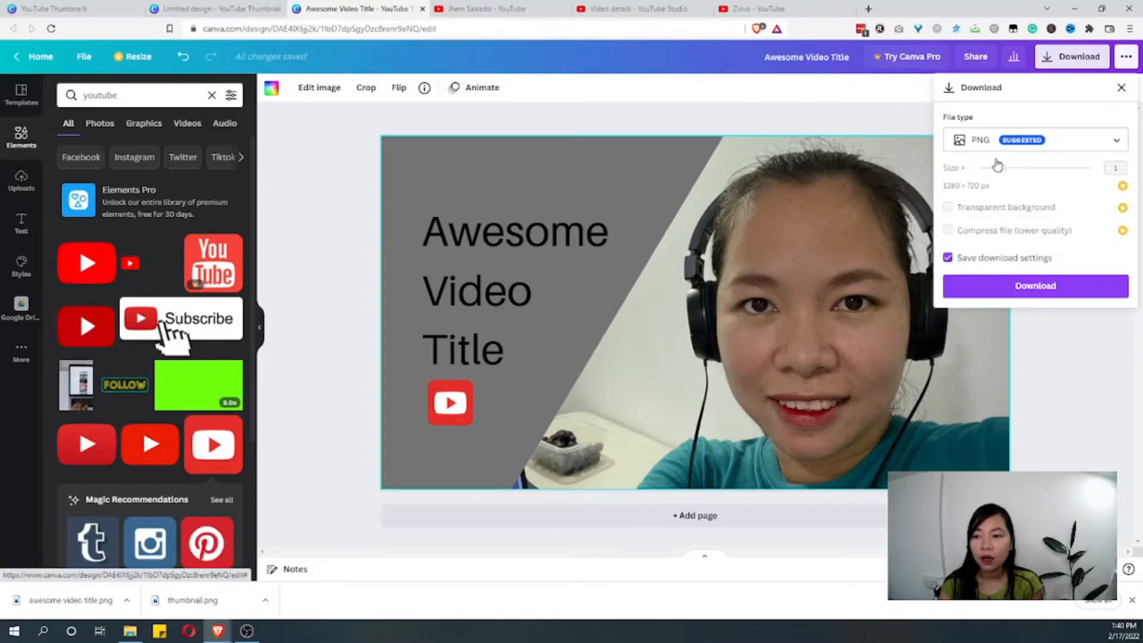
{"action": "left_click", "coordinate": [1023, 296]}
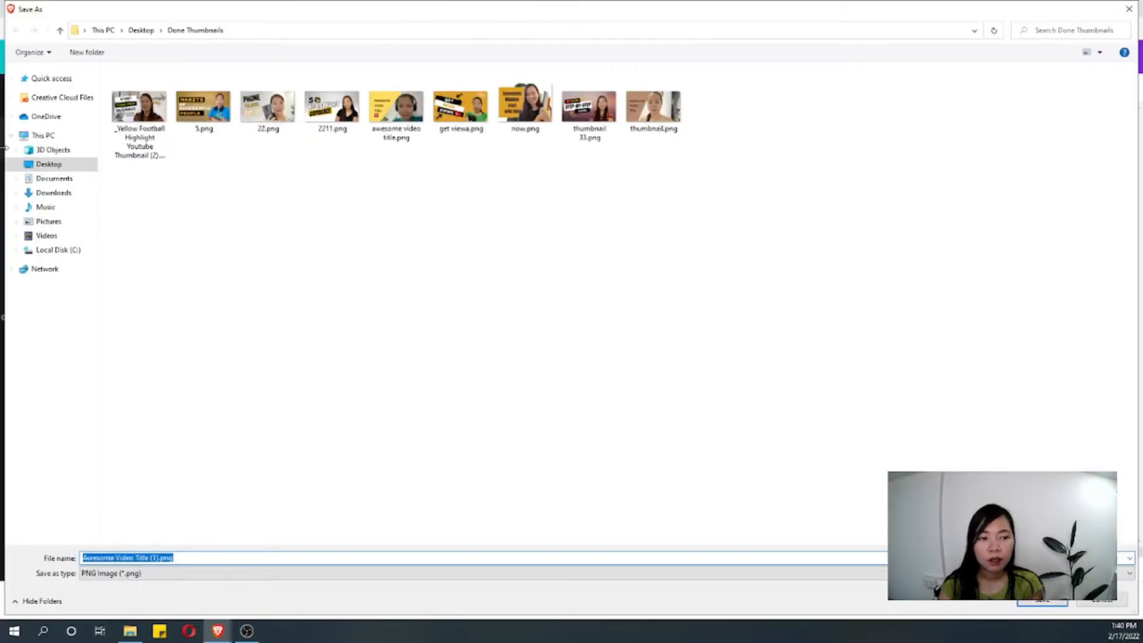
Save the downloaded image as thumbnails.png in the Done Thumbnails folder on the Desktop.
{"action": "left_click", "coordinate": [48, 164]}
{"action": "double_click", "coordinate": [398, 109]}
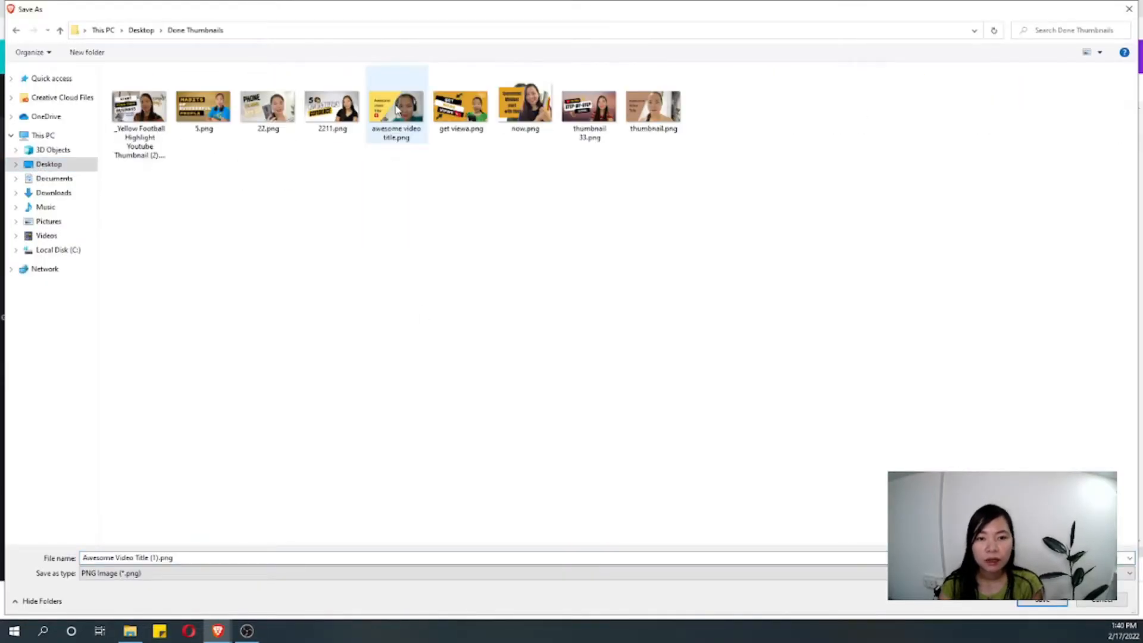
{"action": "left_click", "coordinate": [279, 560]}
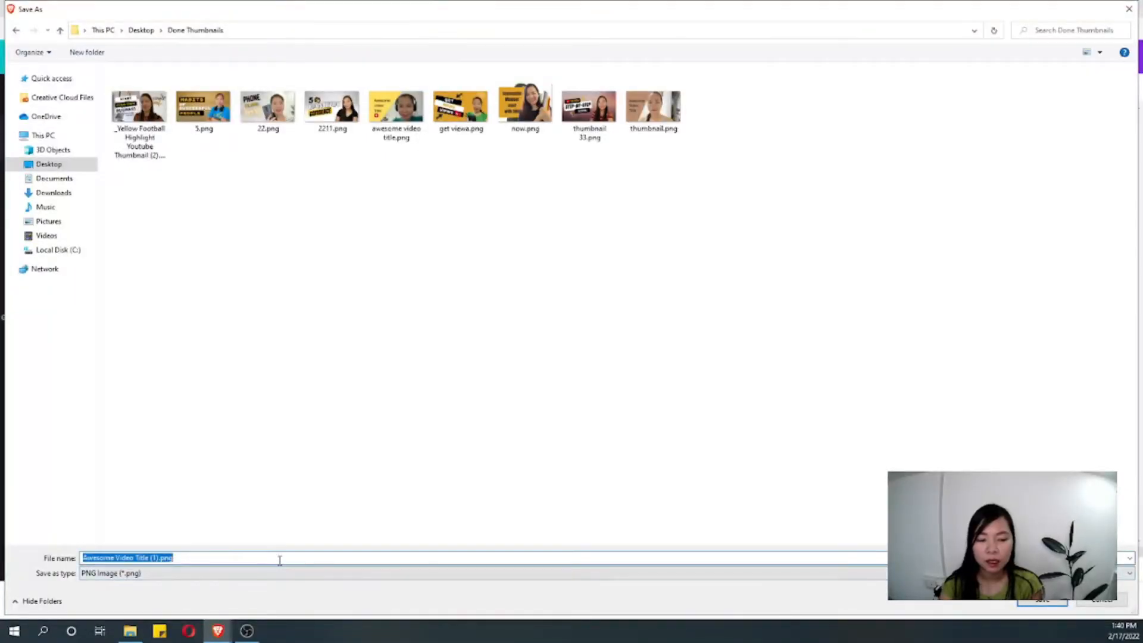
{"action": "type", "text": "thumbnail"}
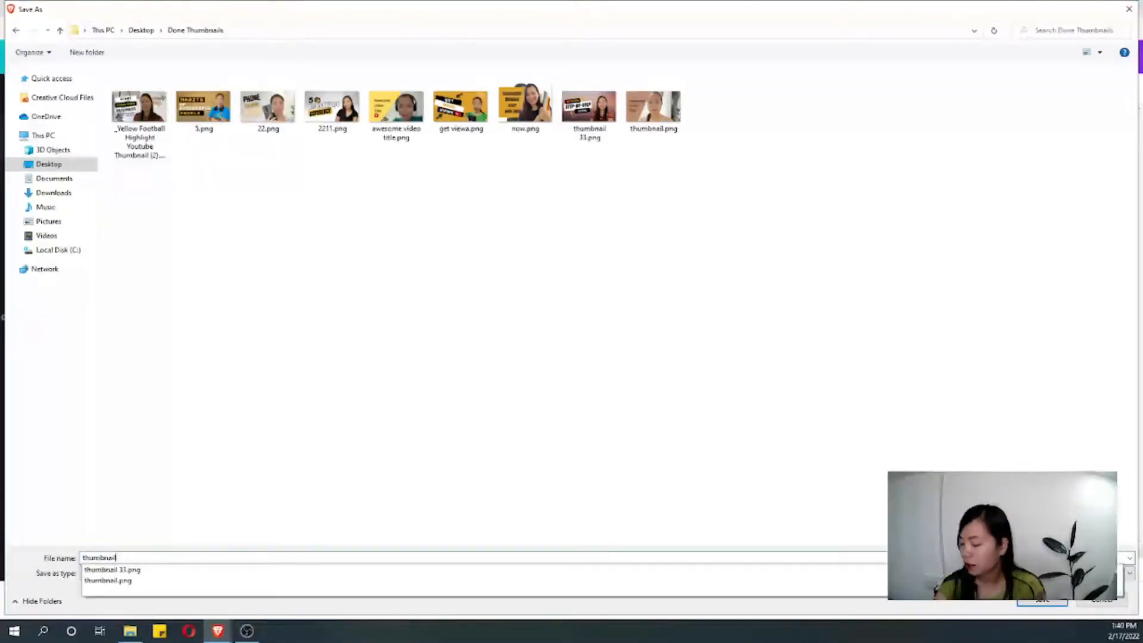
{"action": "key", "text": "Return"}
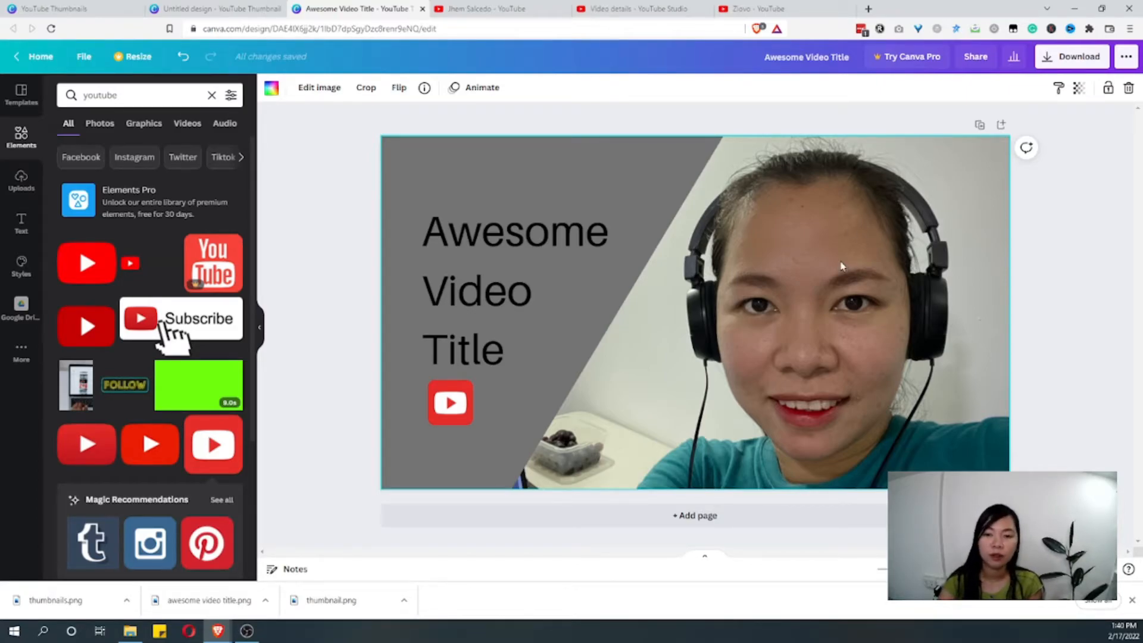
Look through the fonts and text colours offered for the title text.
{"action": "left_click", "coordinate": [553, 288]}
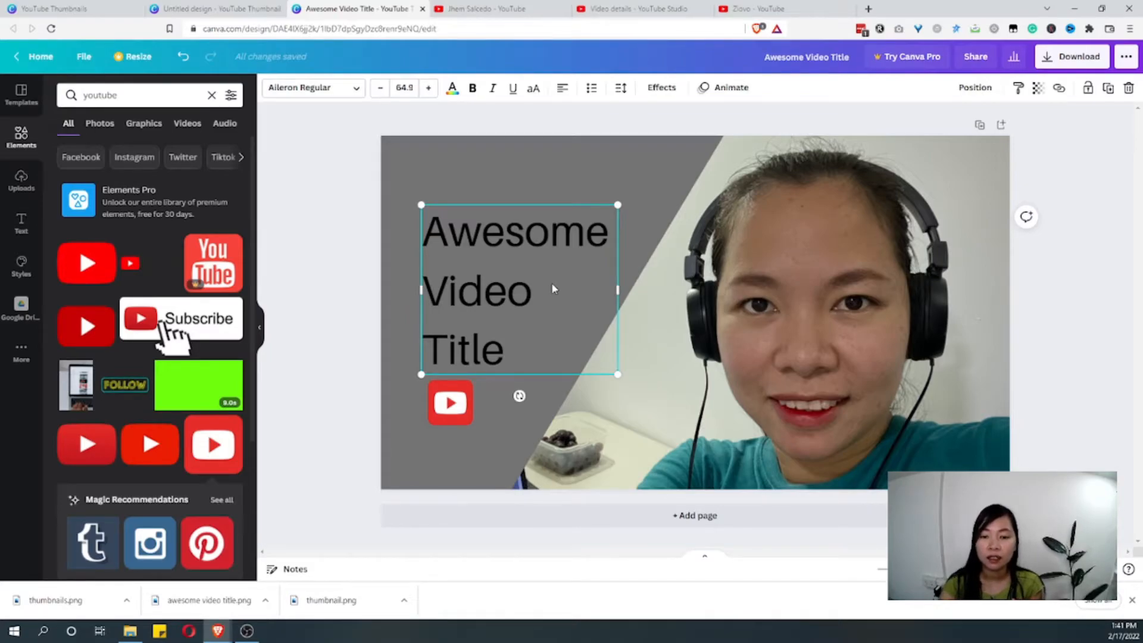
{"action": "left_click", "coordinate": [299, 90]}
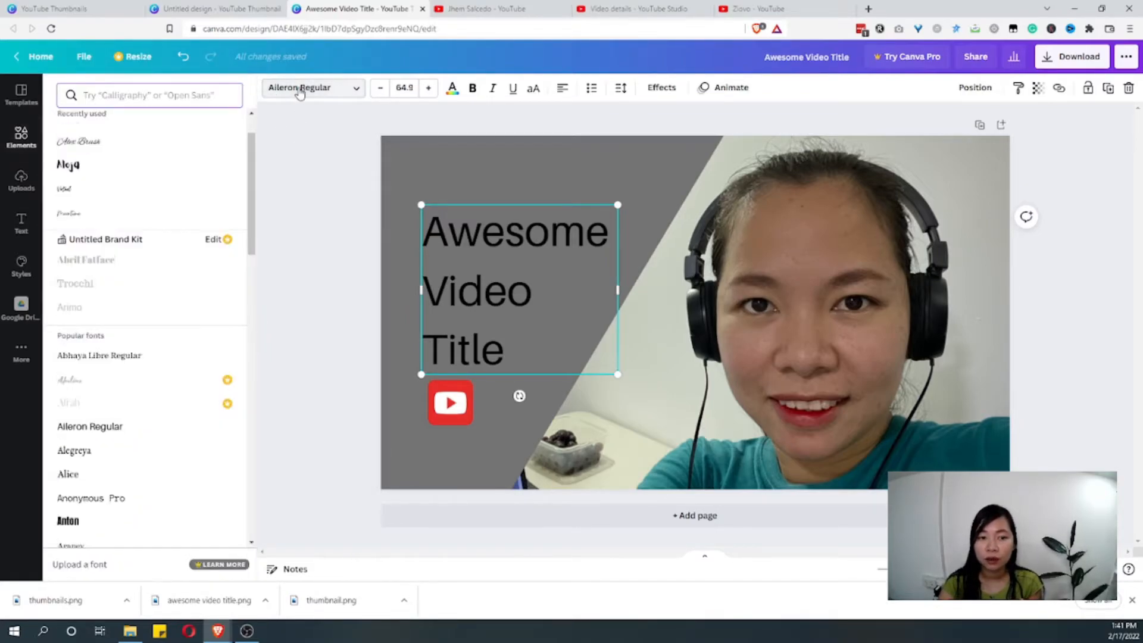
{"action": "scroll", "coordinate": [222, 298], "scroll_direction": "down", "scroll_amount": 1}
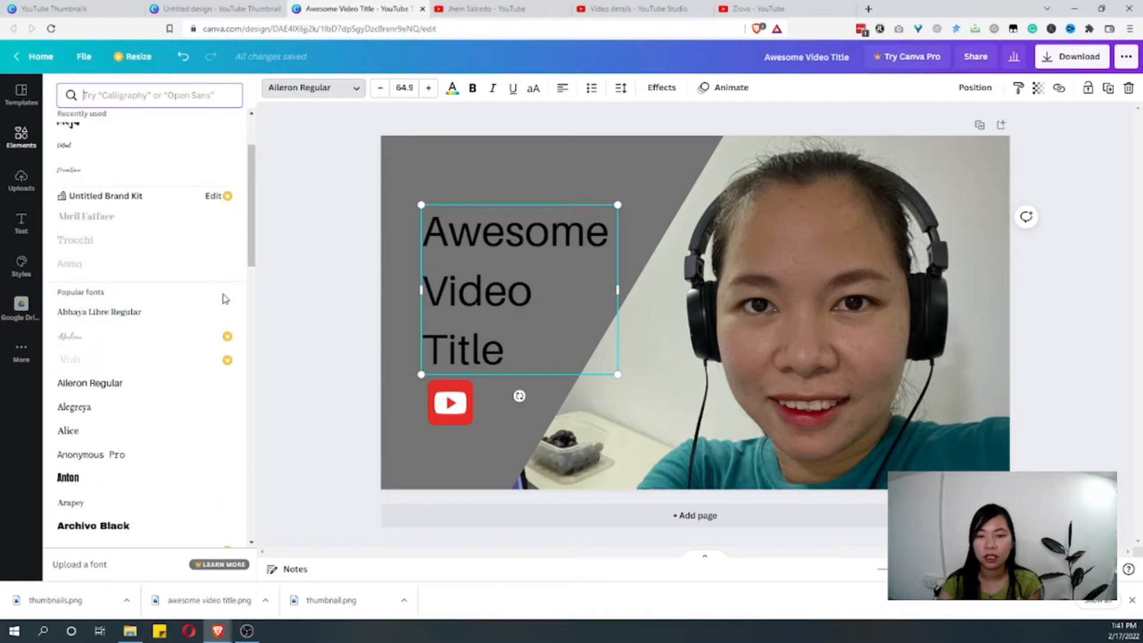
{"action": "left_click", "coordinate": [454, 89]}
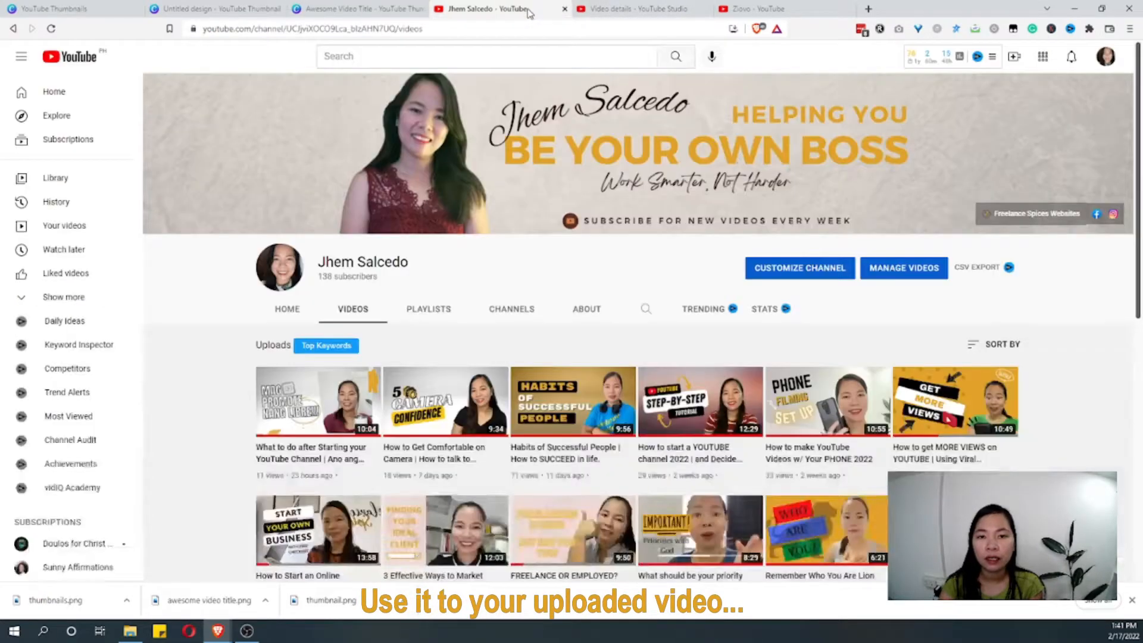
Switch to YouTube, pause the trailer on your own channel page and open the channel's uploaded videos in YouTube Studio.
{"action": "left_click", "coordinate": [527, 16]}
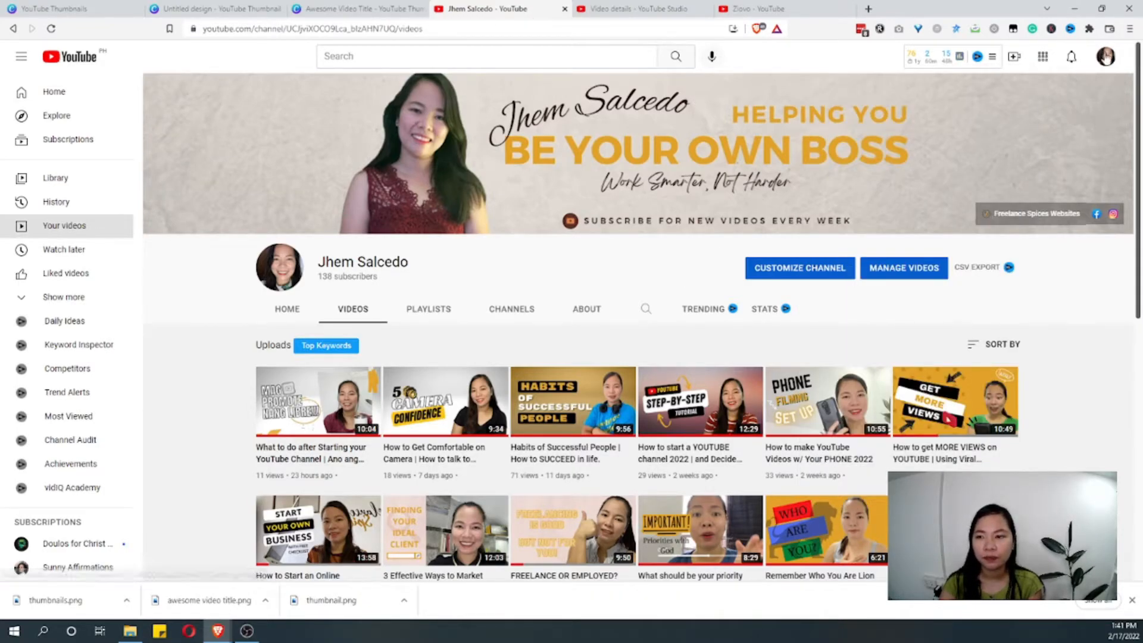
{"action": "left_click", "coordinate": [1106, 56]}
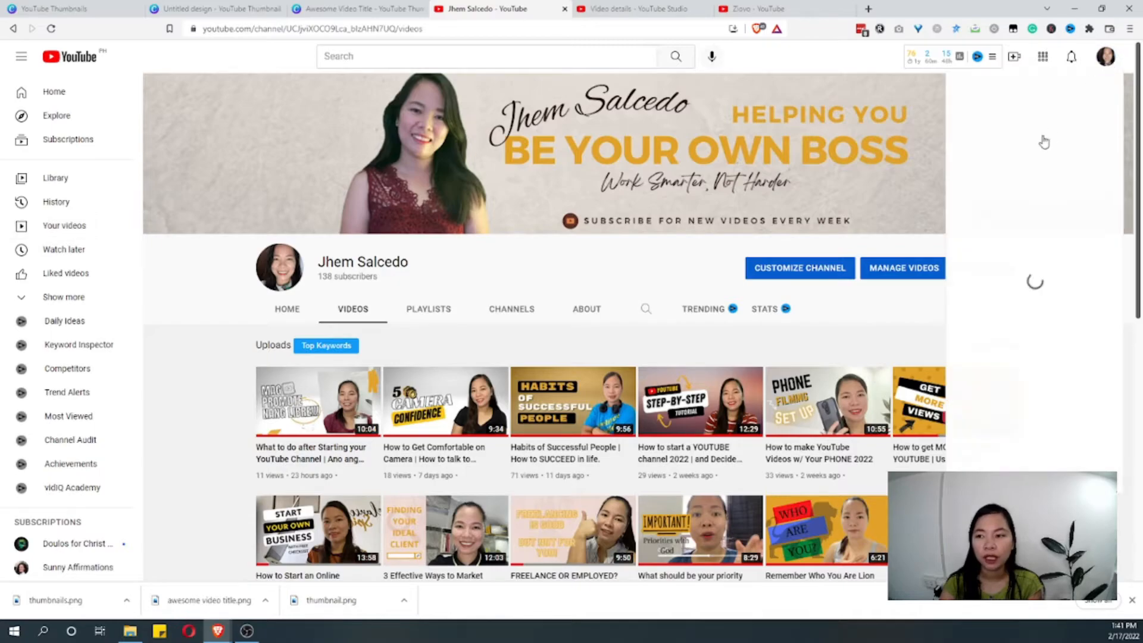
{"action": "left_click", "coordinate": [1033, 136]}
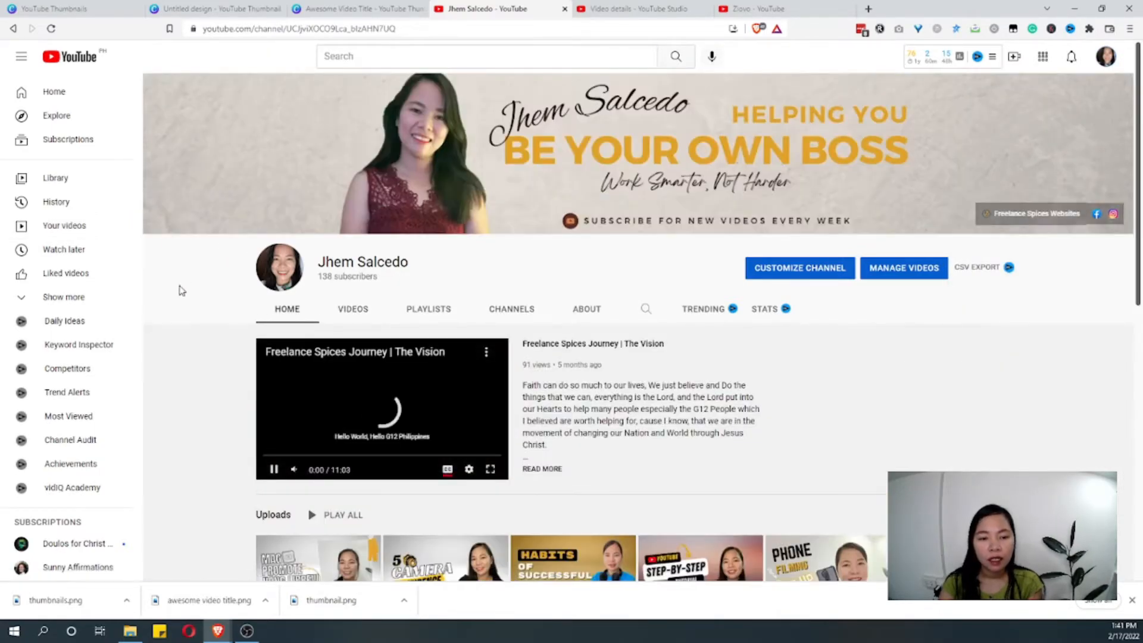
{"action": "left_click", "coordinate": [274, 470]}
{"action": "left_click", "coordinate": [61, 226]}
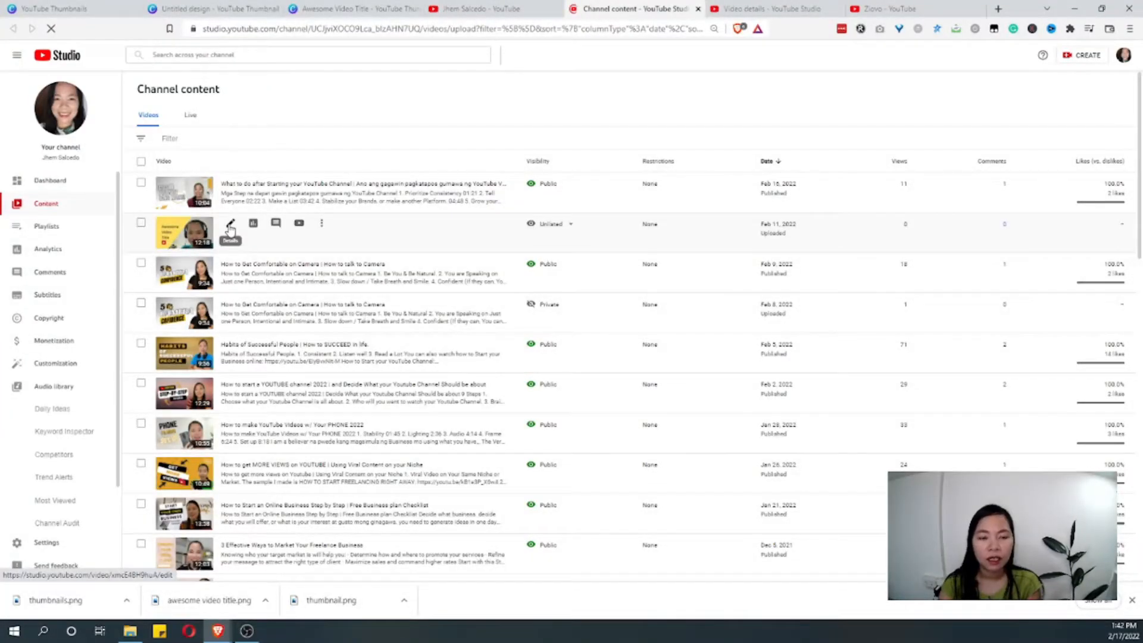
Open the details of the unlisted video YouTube Strategies to Success and locate its thumbnail settings.
{"action": "left_click", "coordinate": [230, 223]}
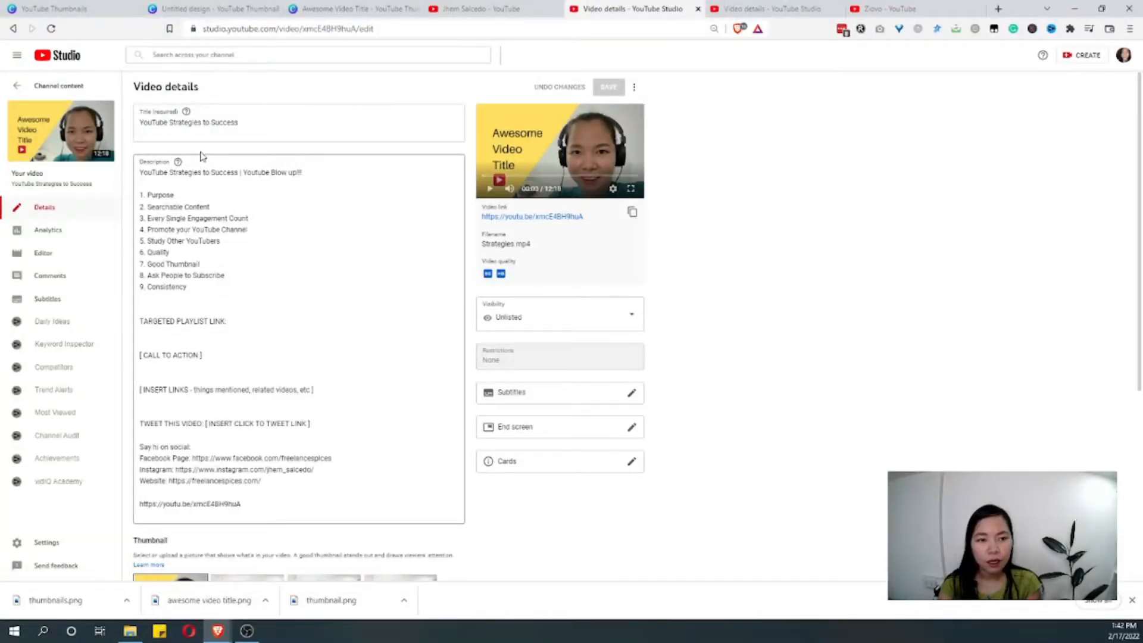
{"action": "scroll", "coordinate": [267, 341], "scroll_direction": "down", "scroll_amount": 1}
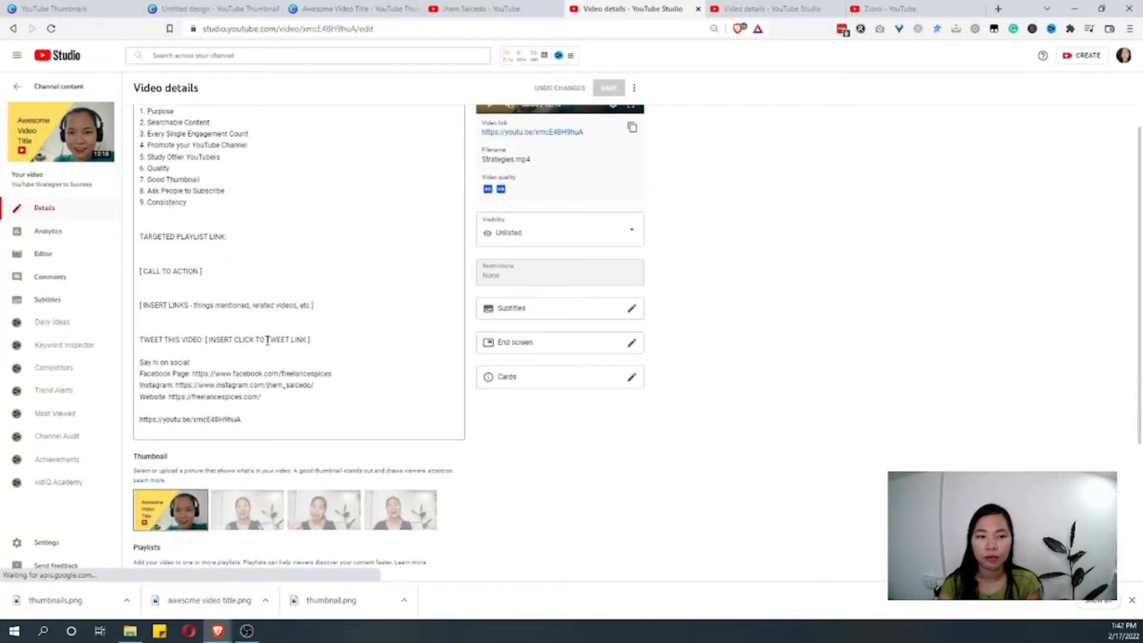
{"action": "scroll", "coordinate": [267, 340], "scroll_direction": "down", "scroll_amount": 3}
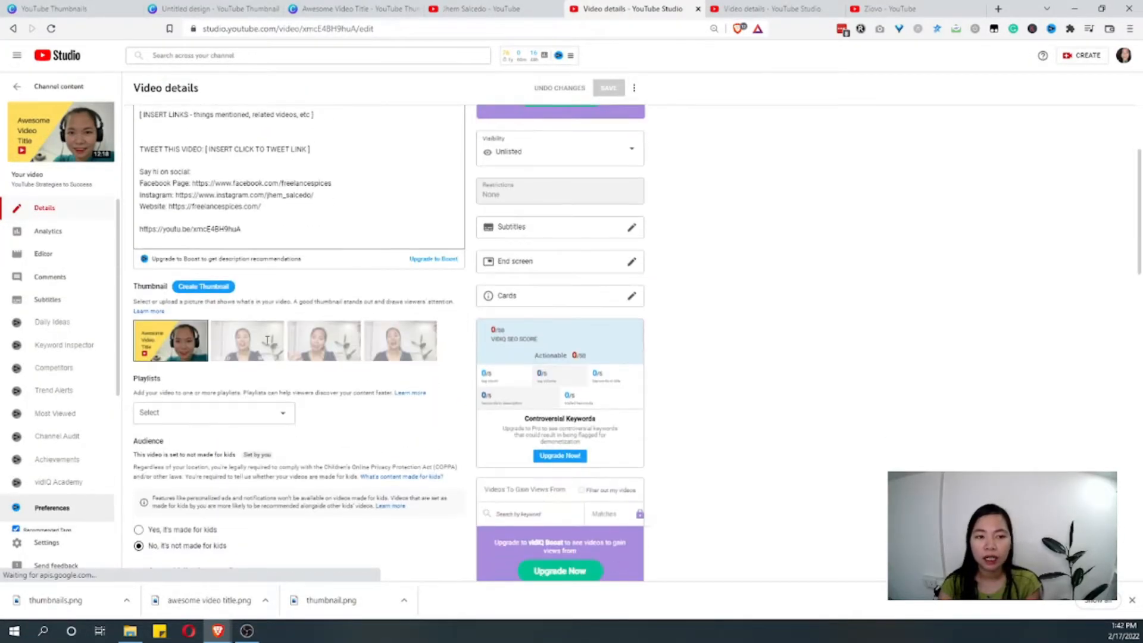
{"action": "scroll", "coordinate": [267, 342], "scroll_direction": "up", "scroll_amount": 4}
{"action": "scroll", "coordinate": [266, 341], "scroll_direction": "down", "scroll_amount": 4}
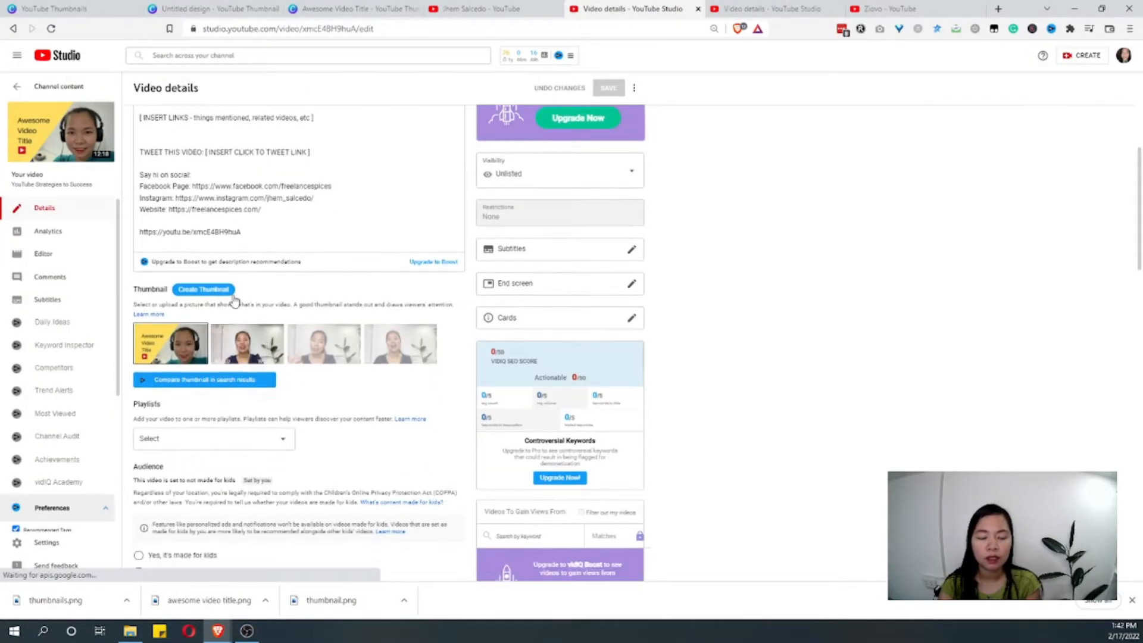
{"action": "scroll", "coordinate": [209, 381], "scroll_direction": "down", "scroll_amount": 1}
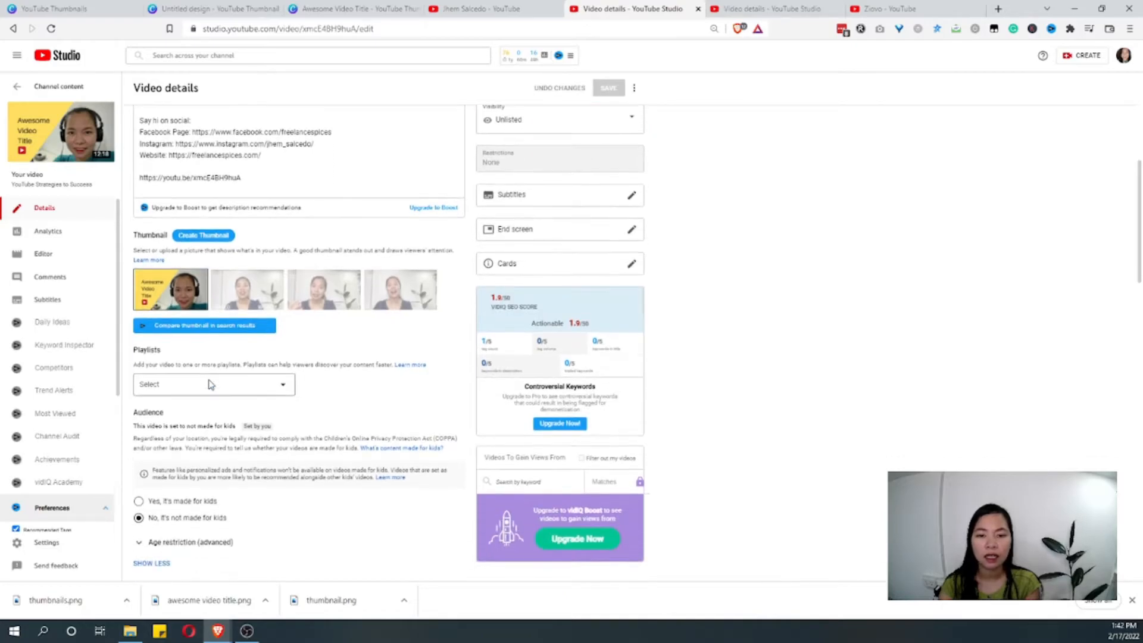
{"action": "scroll", "coordinate": [211, 384], "scroll_direction": "up", "scroll_amount": 1}
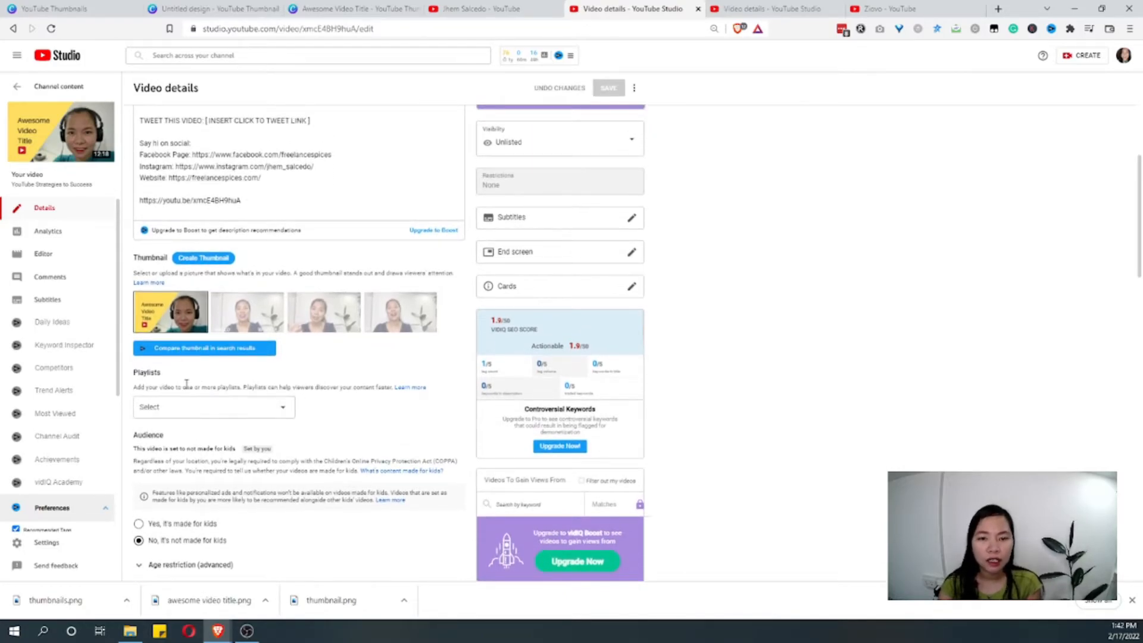
{"action": "scroll", "coordinate": [186, 381], "scroll_direction": "down", "scroll_amount": 1}
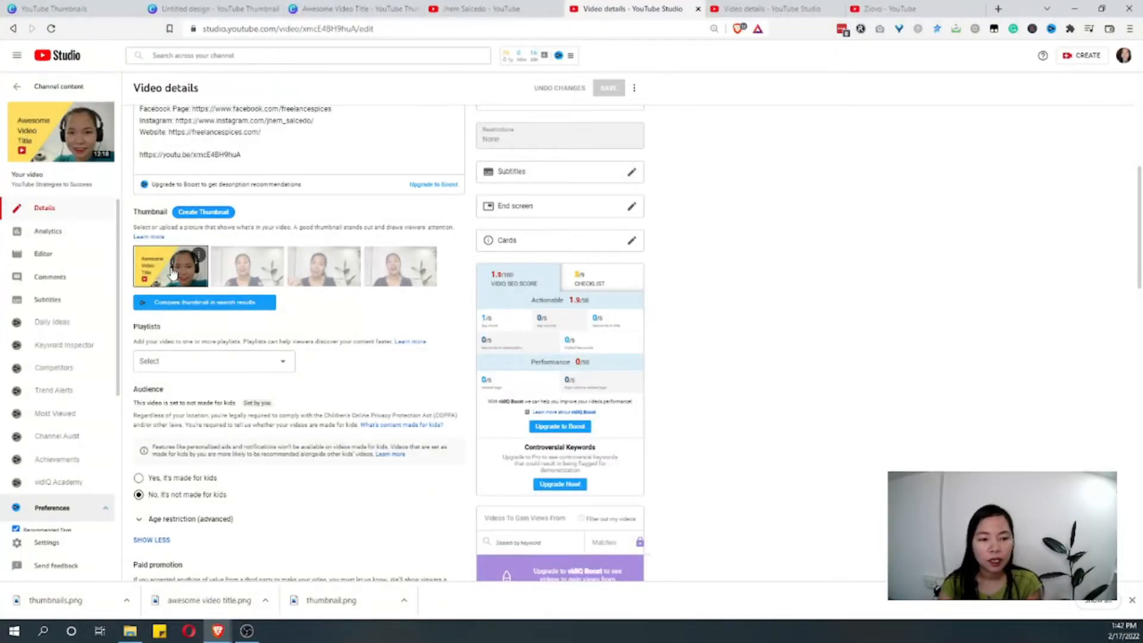
Replace the video's custom thumbnail with thumbnails.png from the Done Thumbnails folder and save the video details.
{"action": "left_click", "coordinate": [199, 256]}
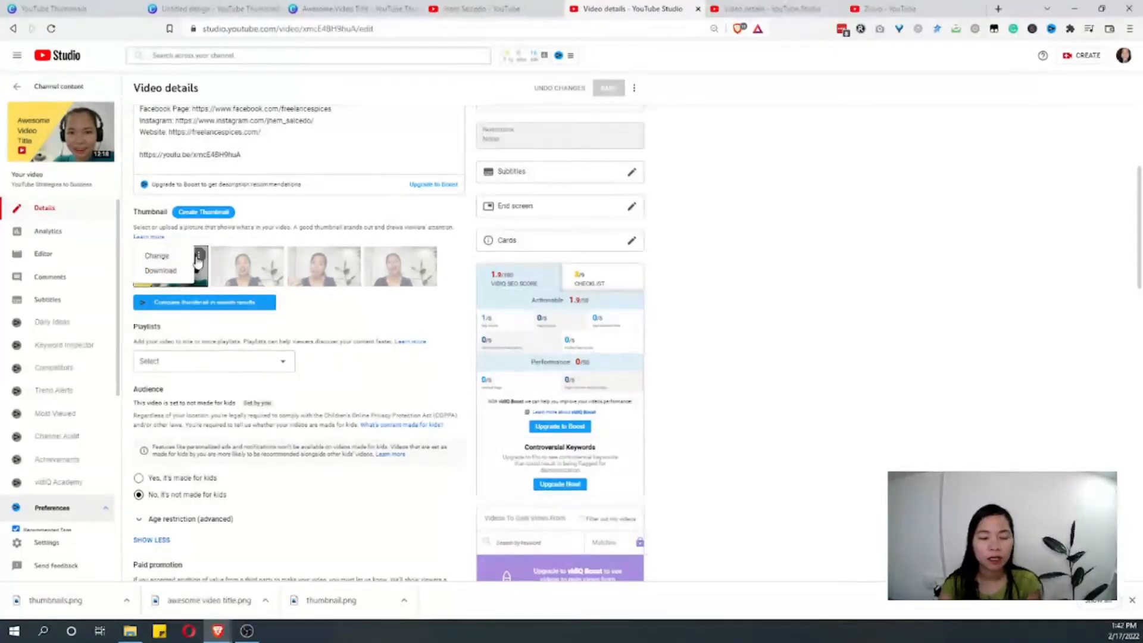
{"action": "left_click", "coordinate": [172, 260]}
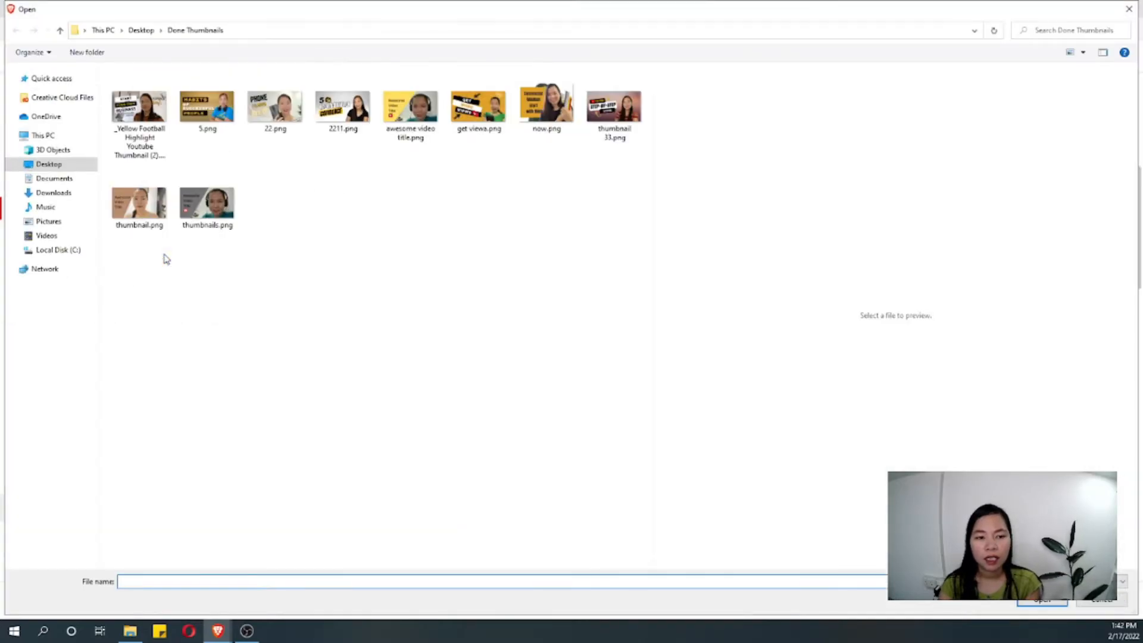
{"action": "left_click", "coordinate": [198, 215]}
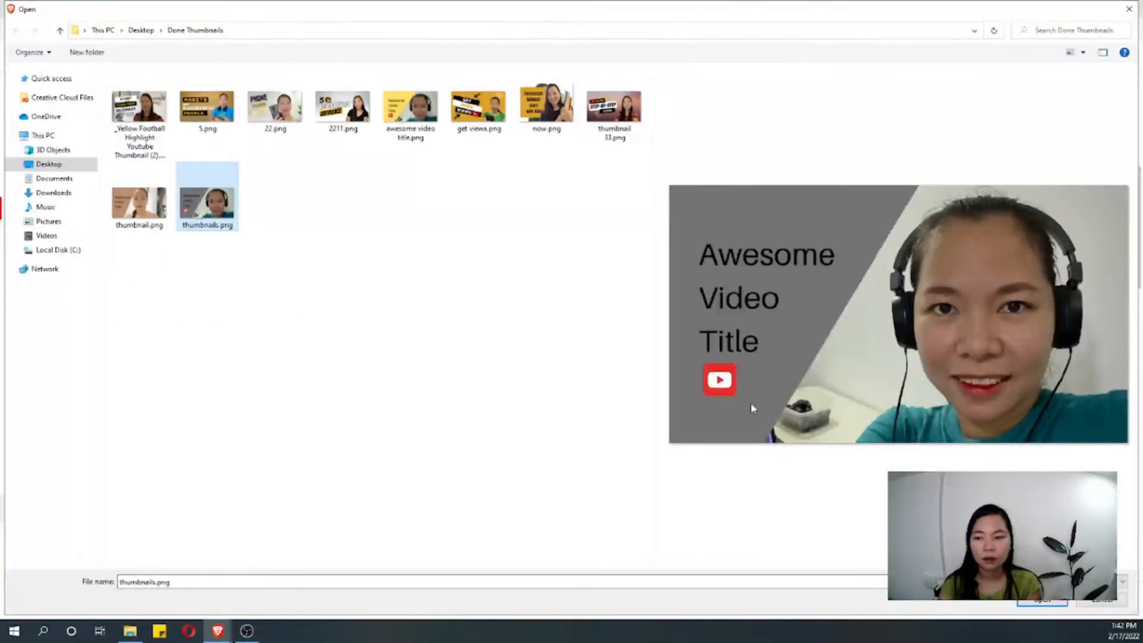
{"action": "left_click", "coordinate": [1050, 603]}
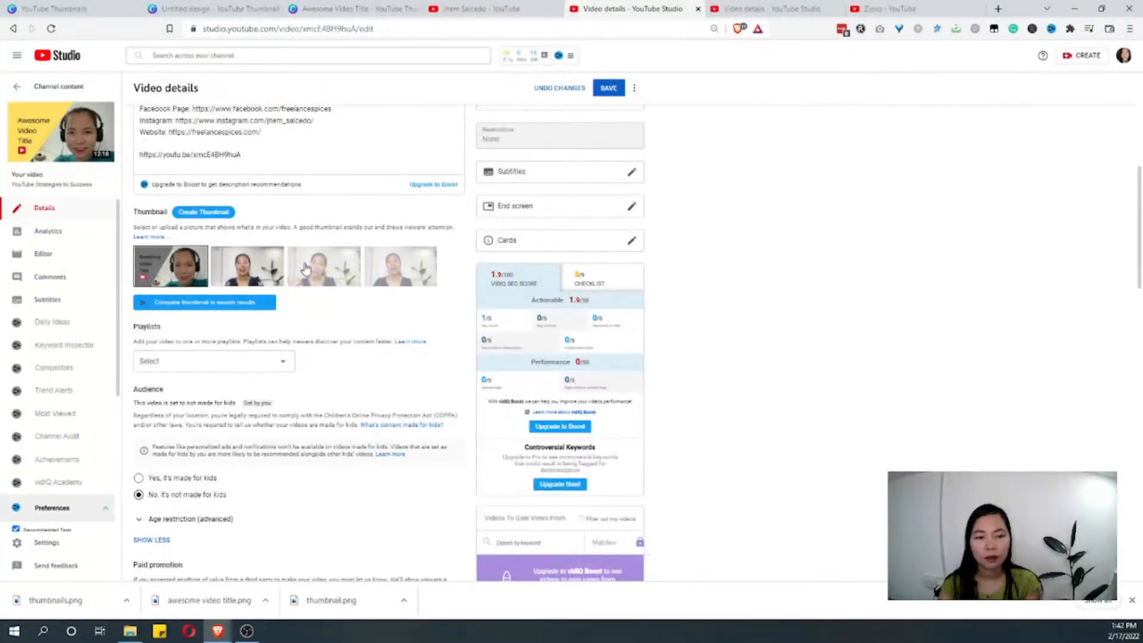
{"action": "left_click", "coordinate": [610, 89]}
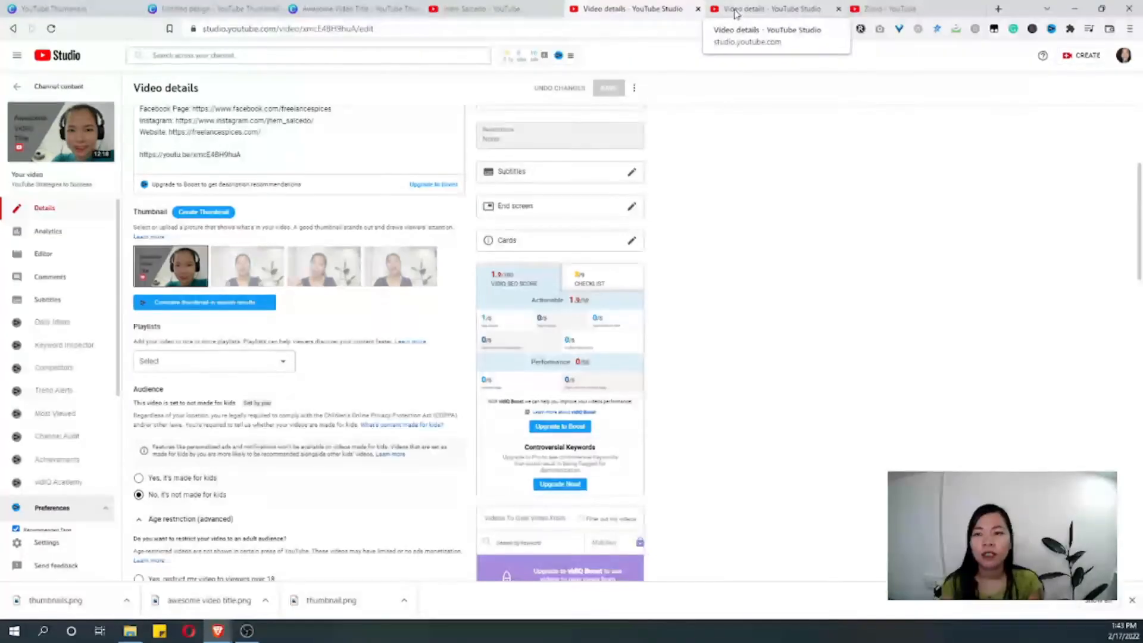
Go from your own channel page to its YouTube Studio content and open the Reach report in the channel analytics.
{"action": "left_click", "coordinate": [468, 10]}
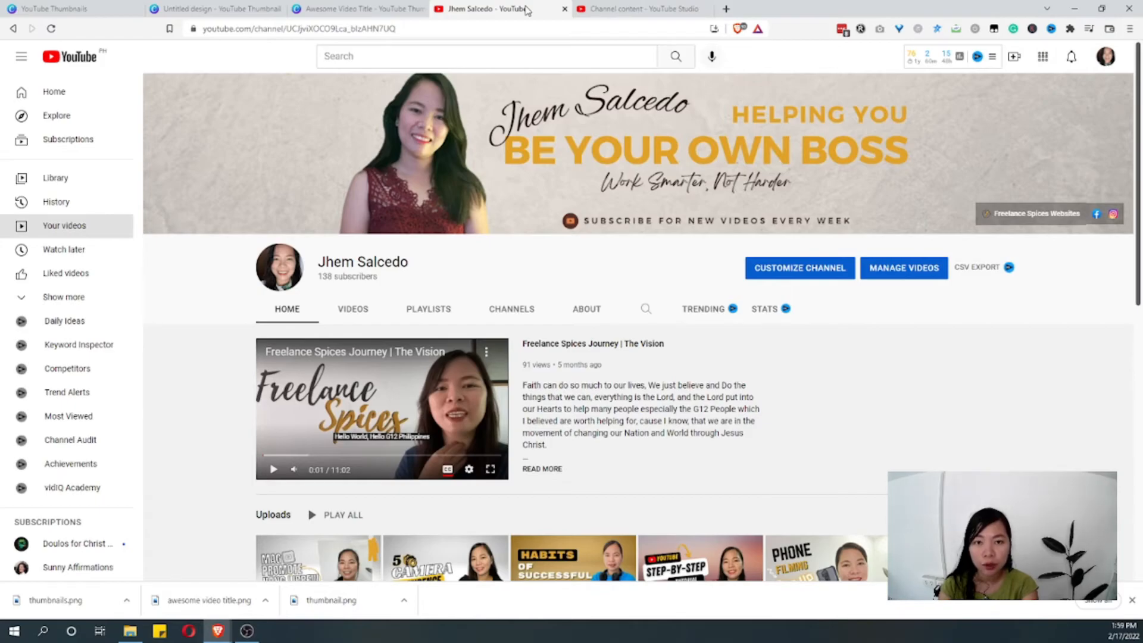
{"action": "left_click", "coordinate": [72, 229]}
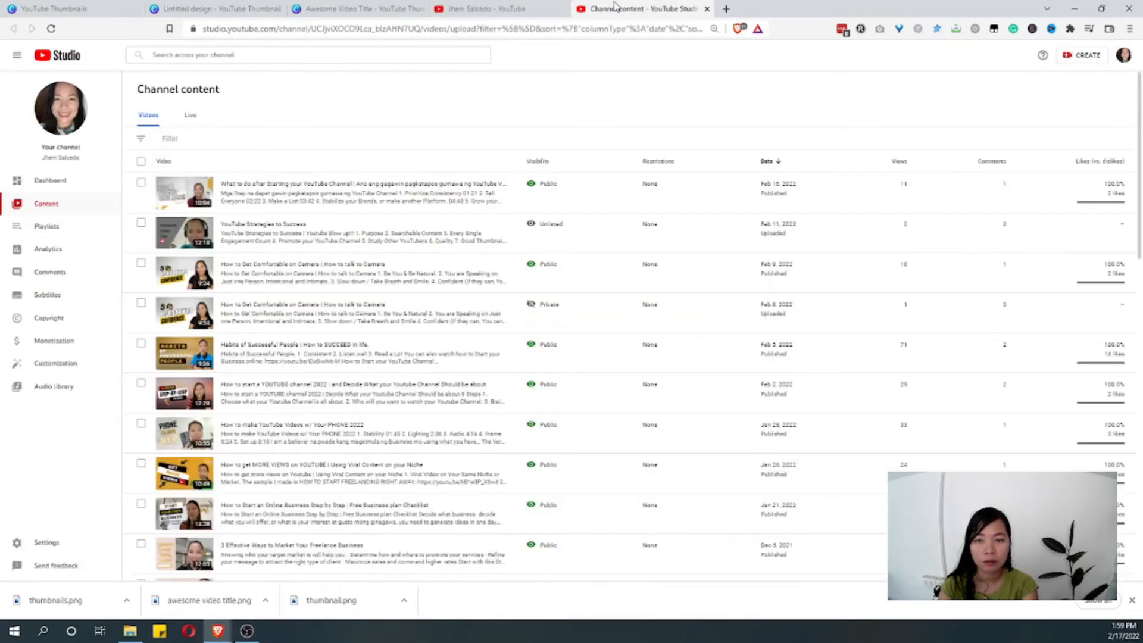
{"action": "left_click", "coordinate": [35, 253]}
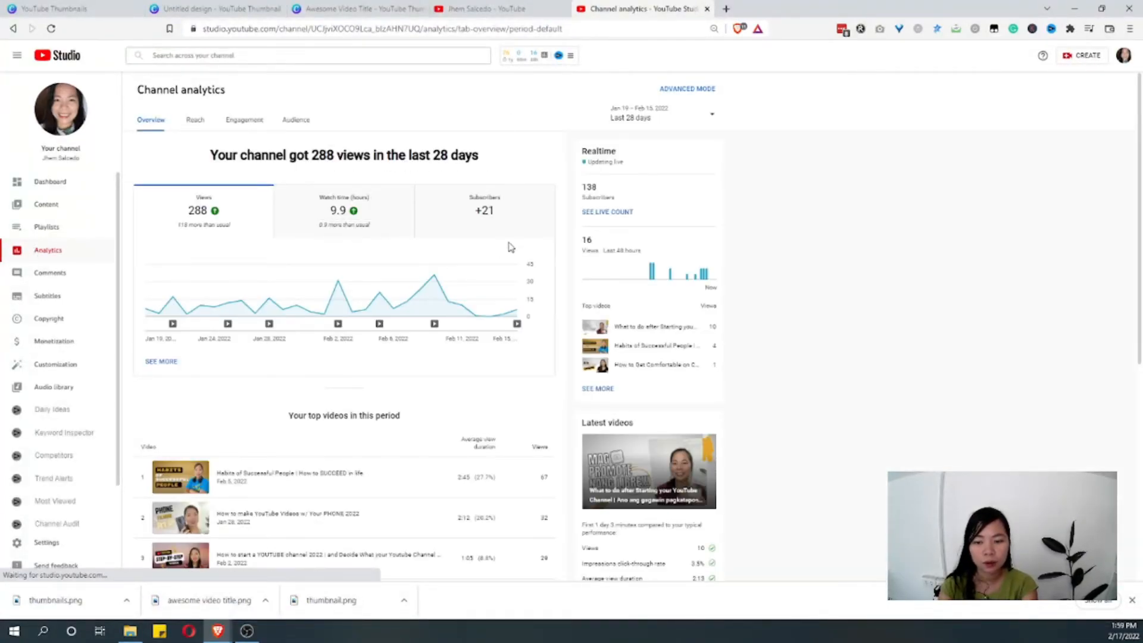
{"action": "scroll", "coordinate": [370, 197], "scroll_direction": "down", "scroll_amount": 1}
{"action": "left_click", "coordinate": [194, 94]}
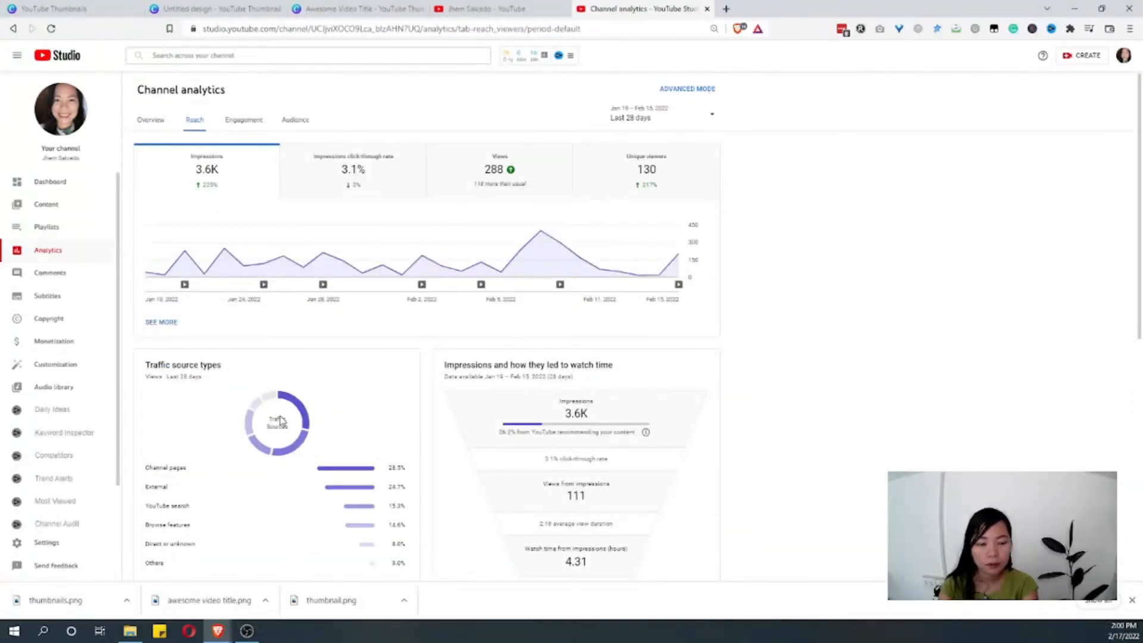
Check the Engagement report, then return to Reach and examine the impressions, click-through rate and how impressions led to watch time.
{"action": "left_click", "coordinate": [245, 120]}
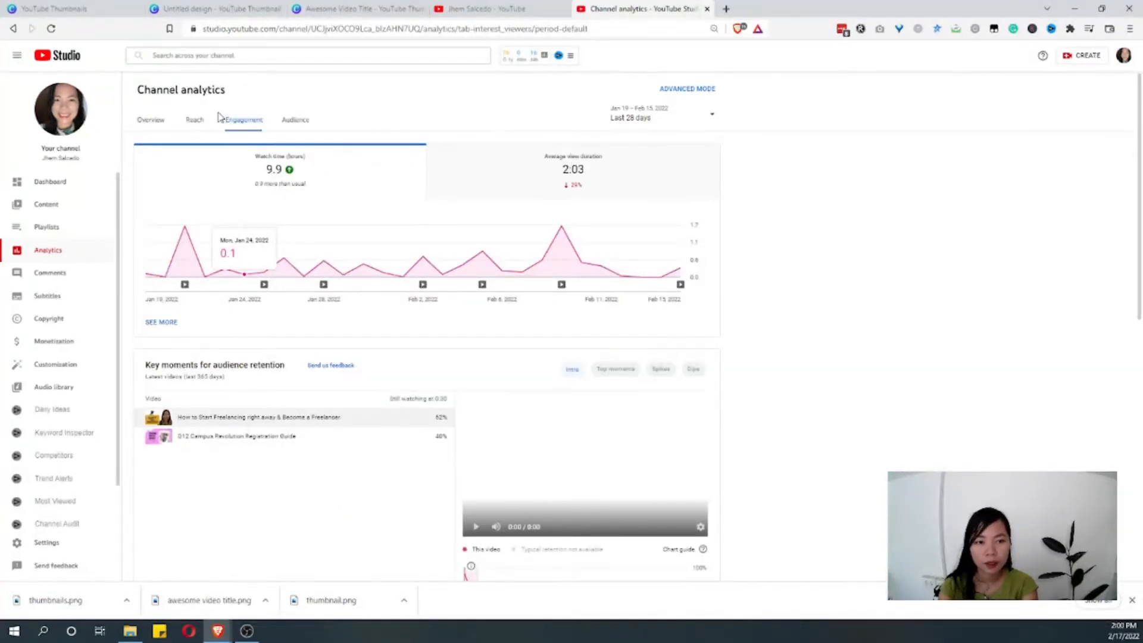
{"action": "left_click", "coordinate": [197, 121]}
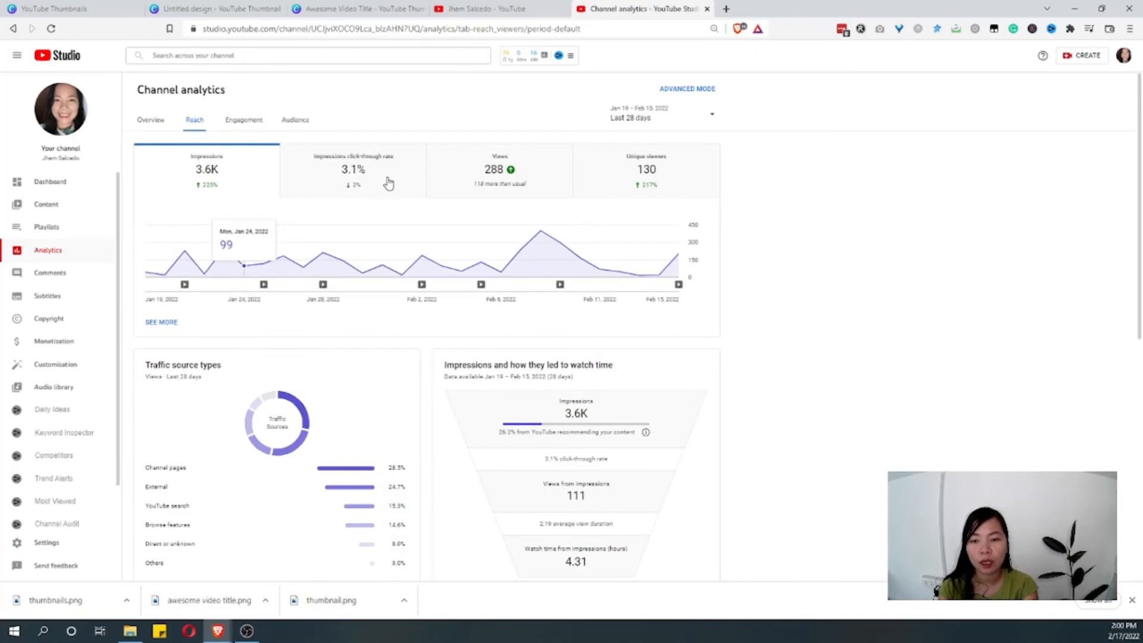
{"action": "mouse_move", "coordinate": [356, 180]}
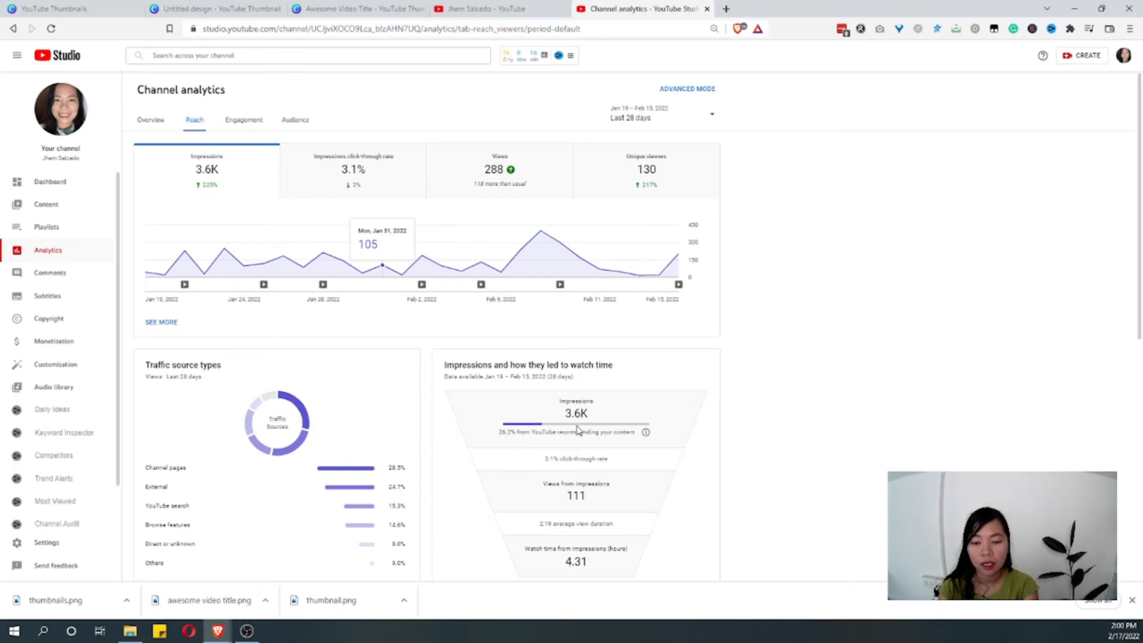
{"action": "mouse_move", "coordinate": [601, 489]}
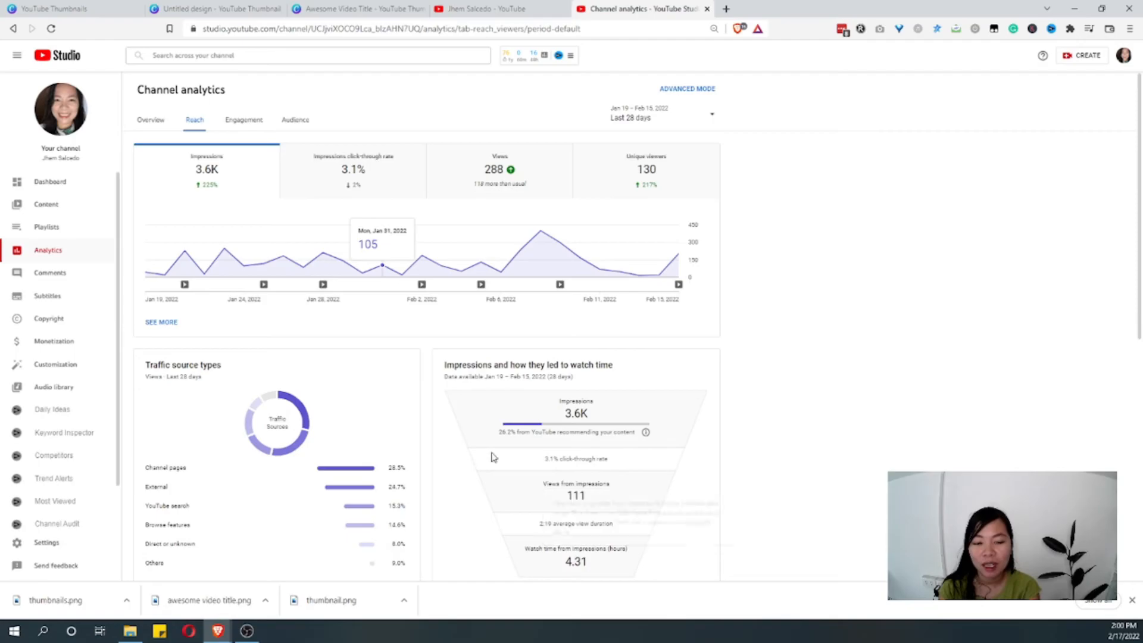
Review the traffic sources in the Reach report and display the impressions click-through rate chart.
{"action": "scroll", "coordinate": [360, 478], "scroll_direction": "down", "scroll_amount": 5}
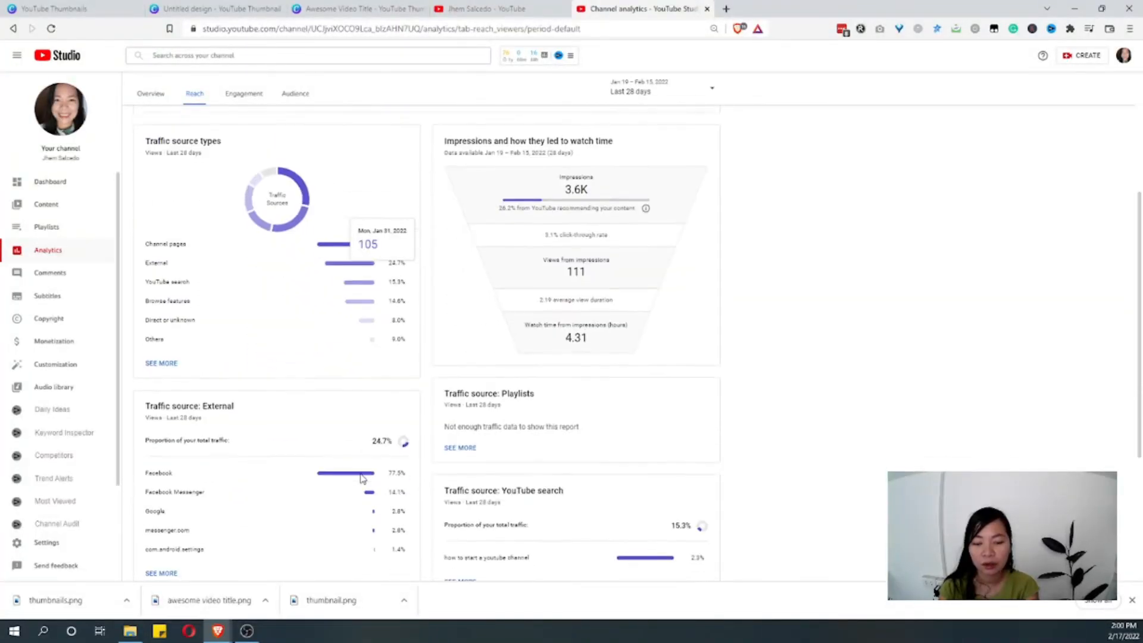
{"action": "scroll", "coordinate": [362, 478], "scroll_direction": "down", "scroll_amount": 3}
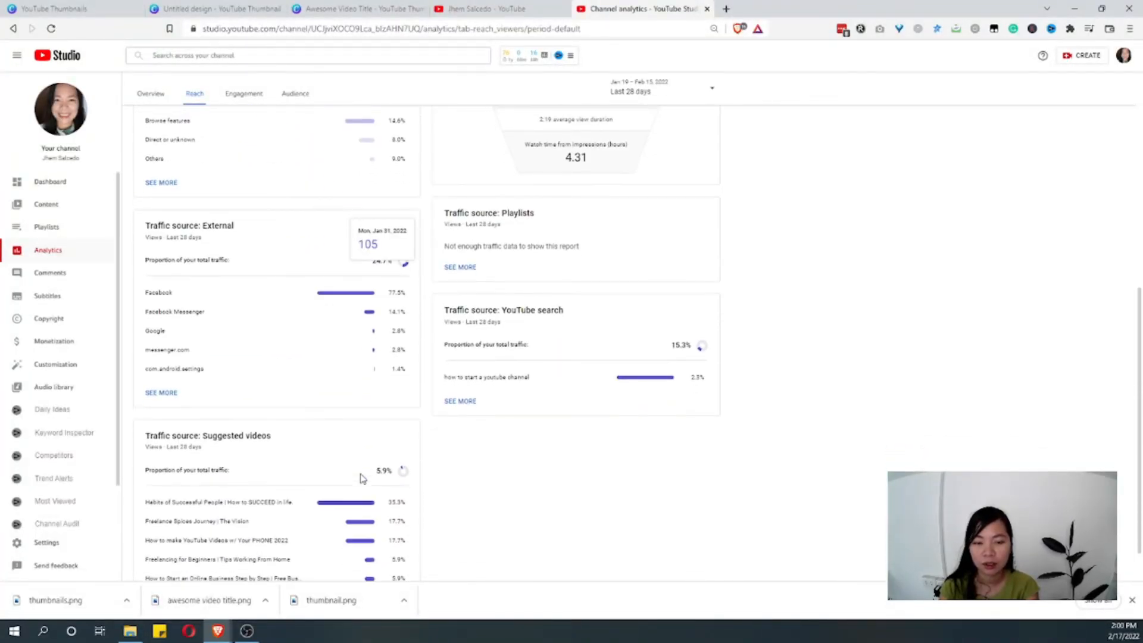
{"action": "scroll", "coordinate": [361, 478], "scroll_direction": "up", "scroll_amount": 8}
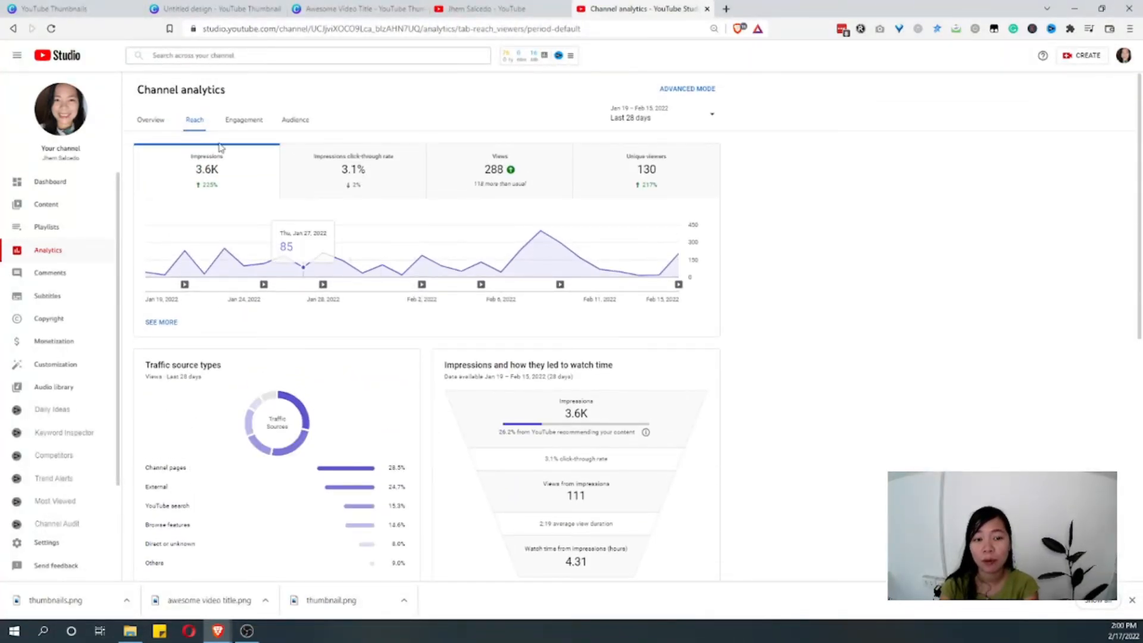
{"action": "left_click", "coordinate": [355, 166]}
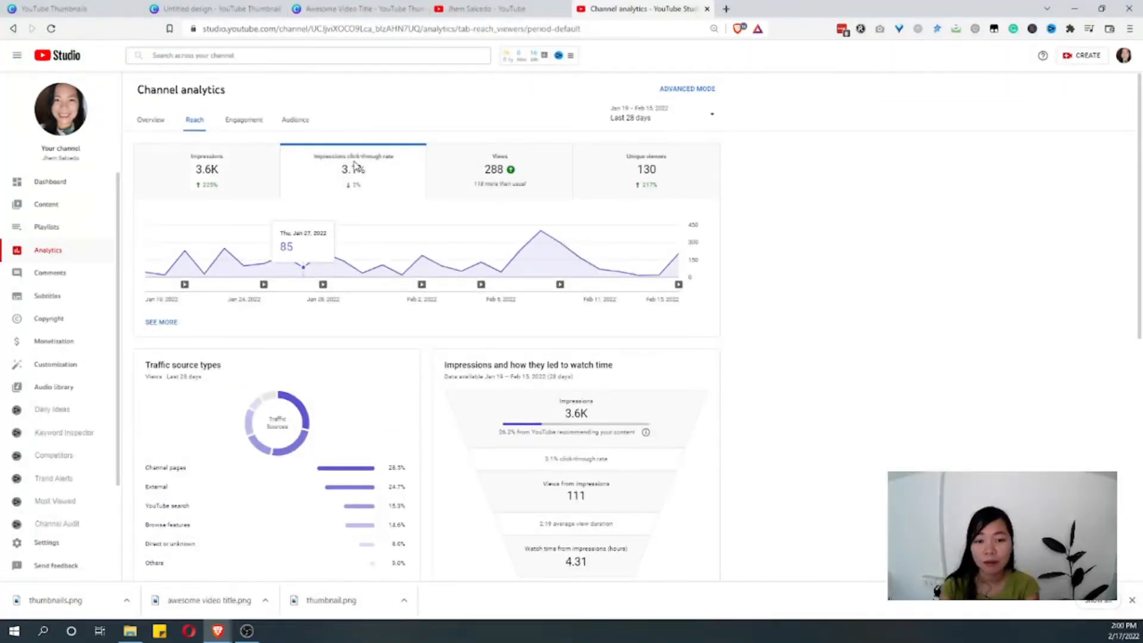